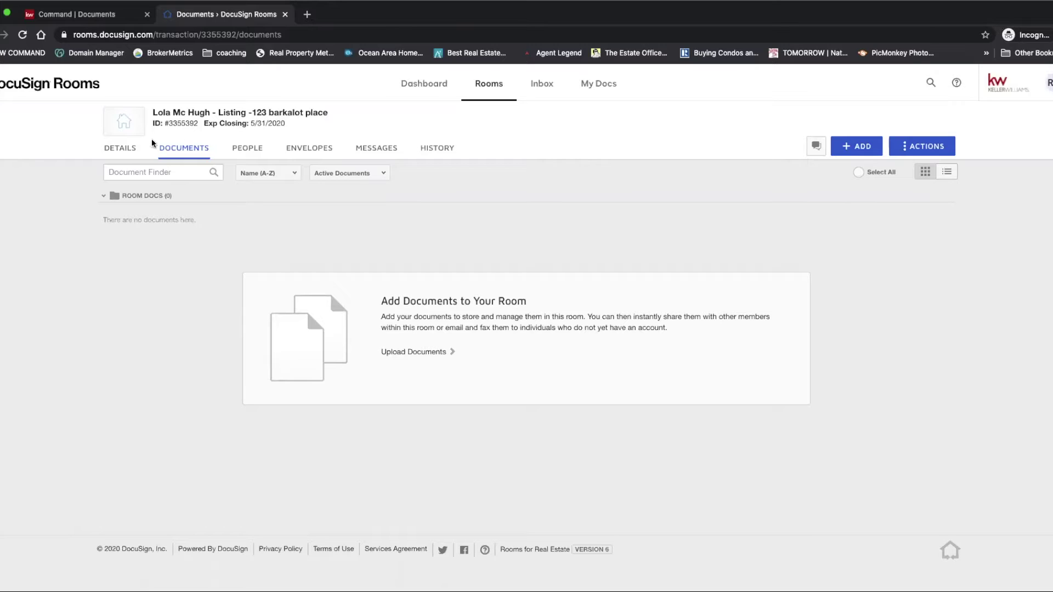
Step: Open the room's details for editing and enter the property's street address and city in the Location section
left_click(119, 149)
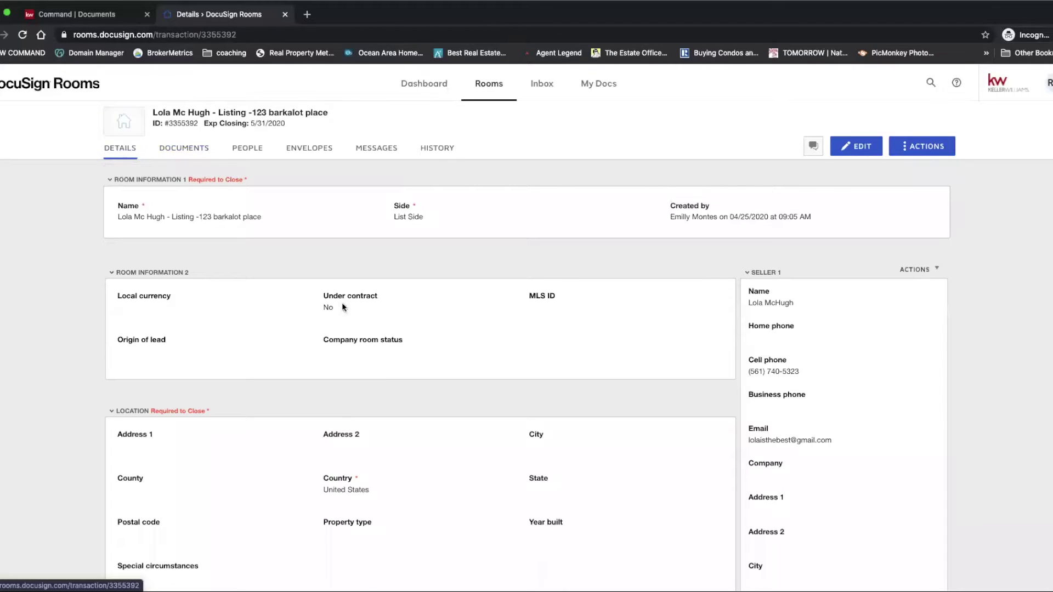
left_click(848, 147)
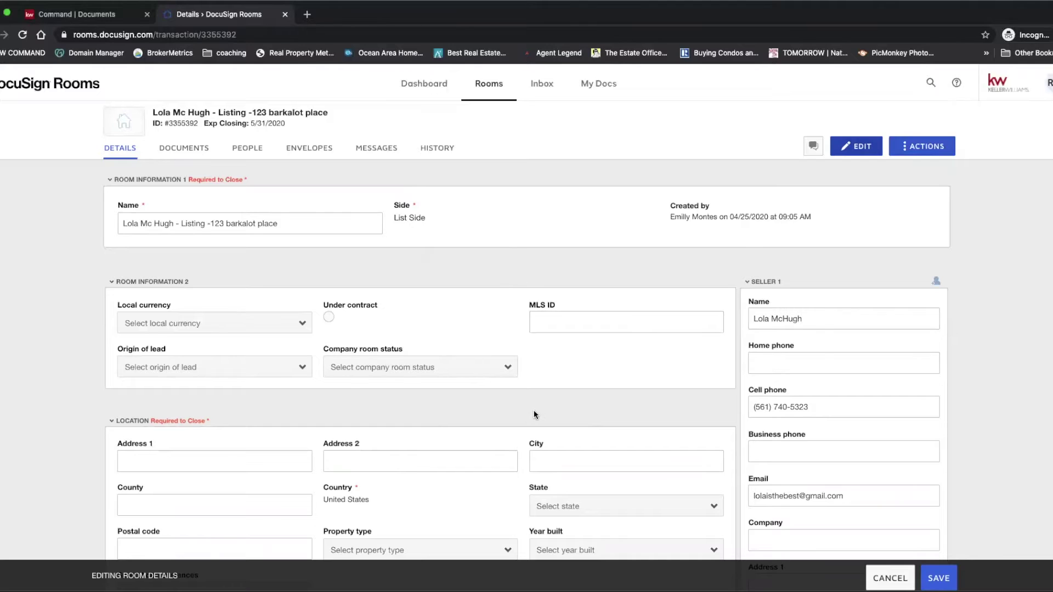
scroll(533, 415, "down", 2)
left_click(235, 369)
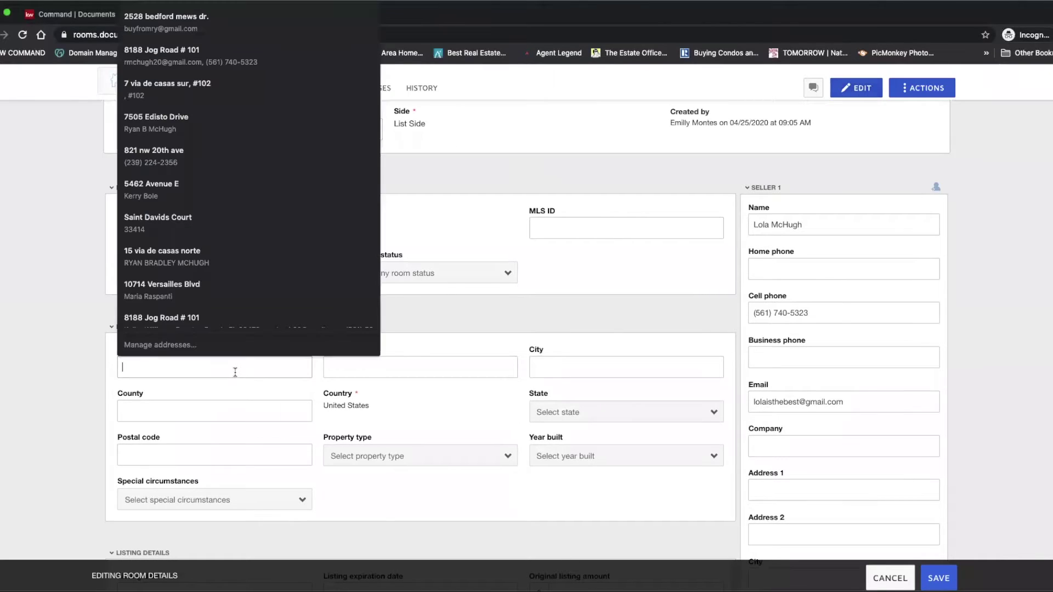
type("123")
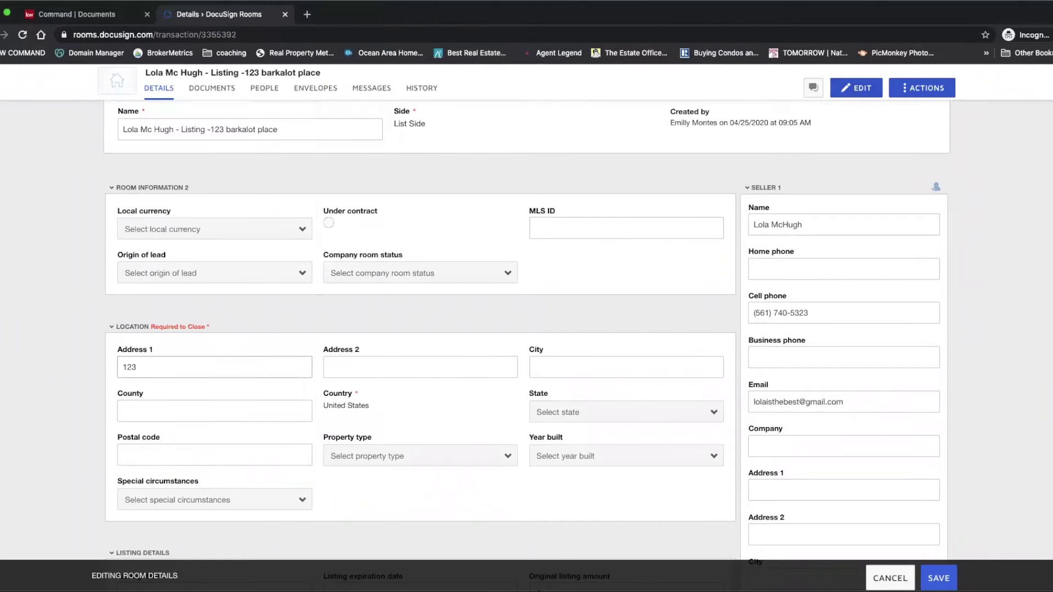
type(" barkalot place")
left_click(569, 365)
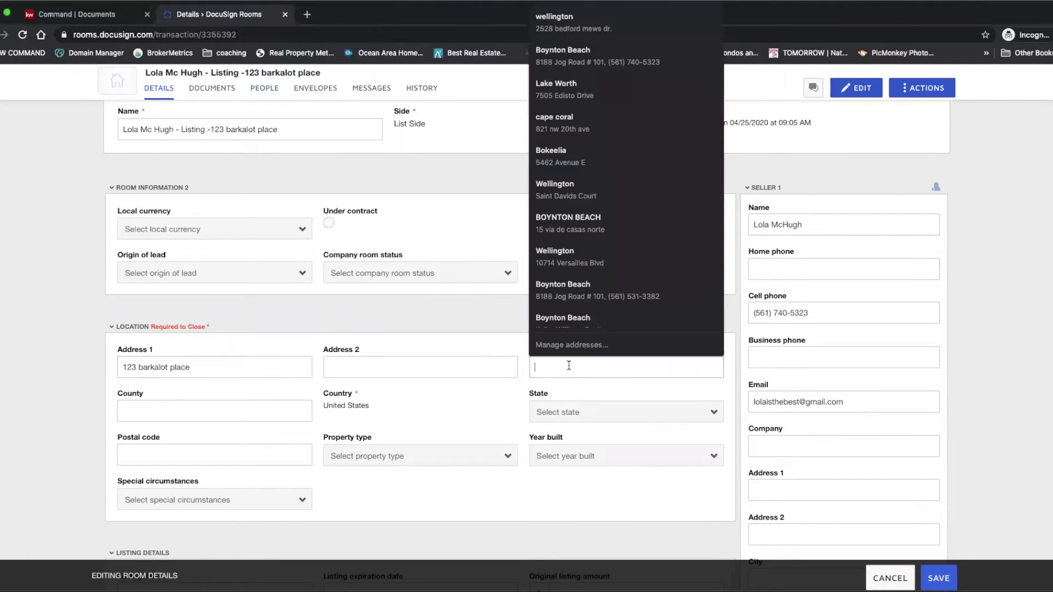
type("doggytown")
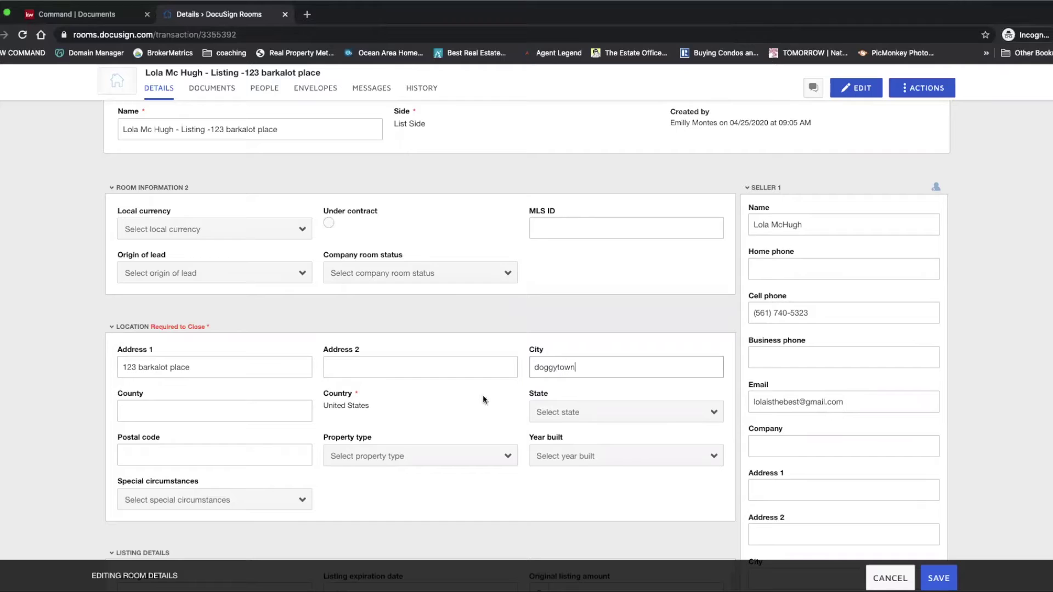
Step: Complete the property's location with county palm beach, state Florida and the postal code
left_click(207, 410)
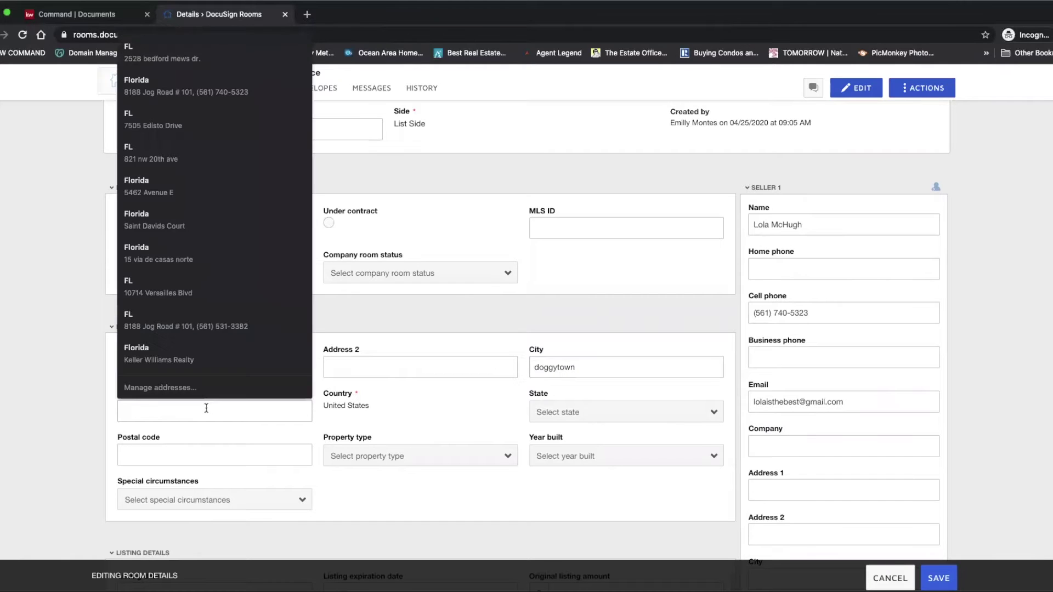
type("palm beach")
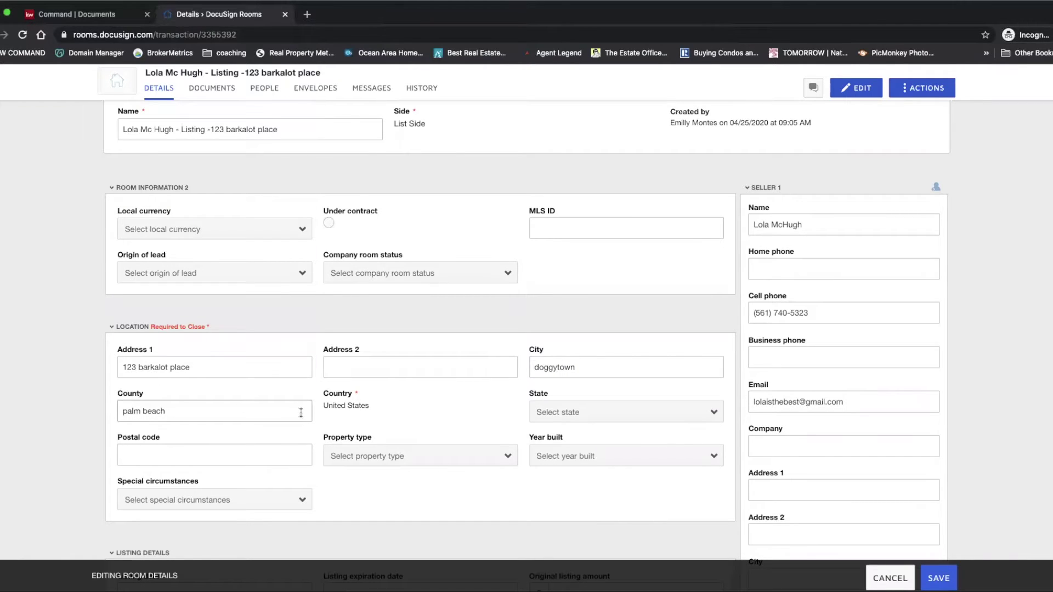
left_click(618, 412)
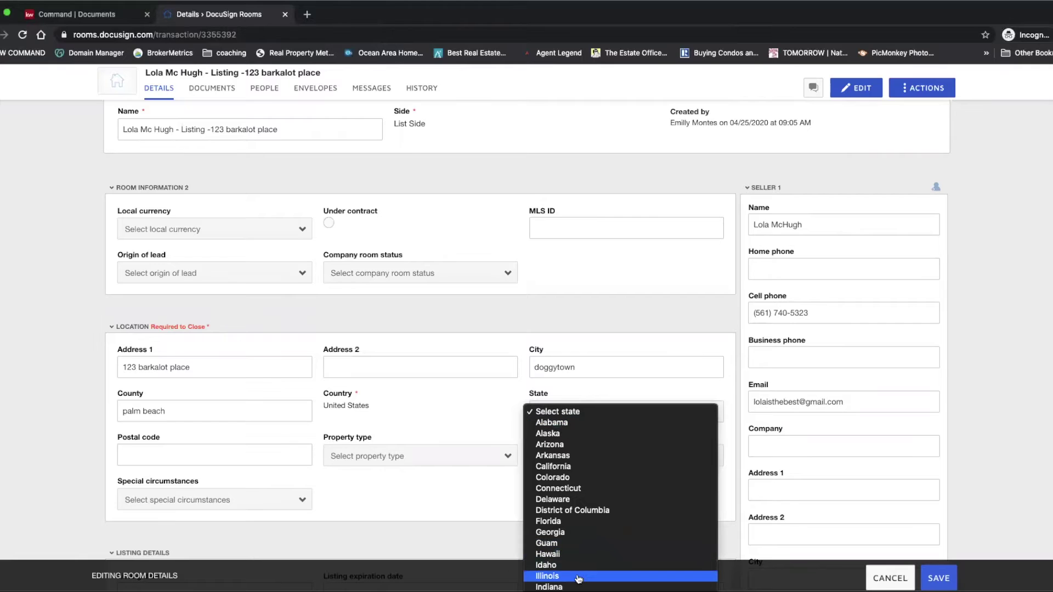
scroll(578, 579, "down", 3)
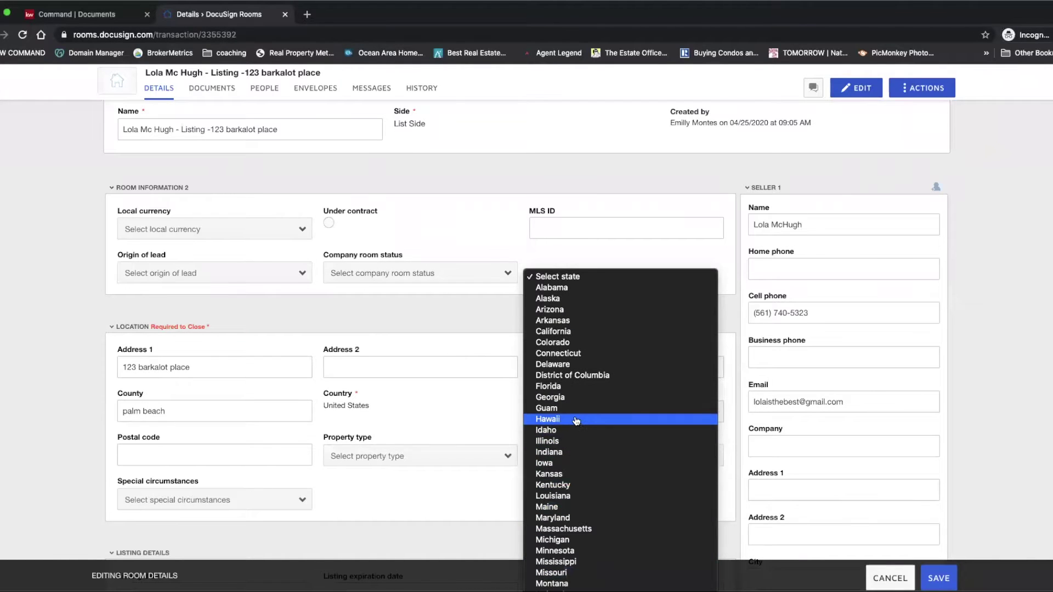
left_click(571, 387)
left_click(197, 455)
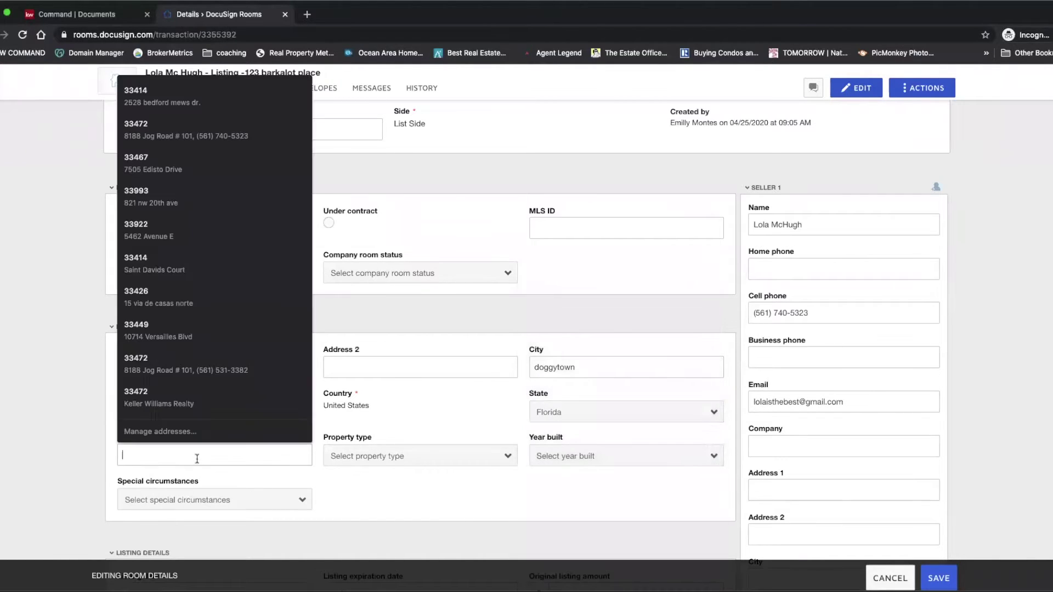
type("33426")
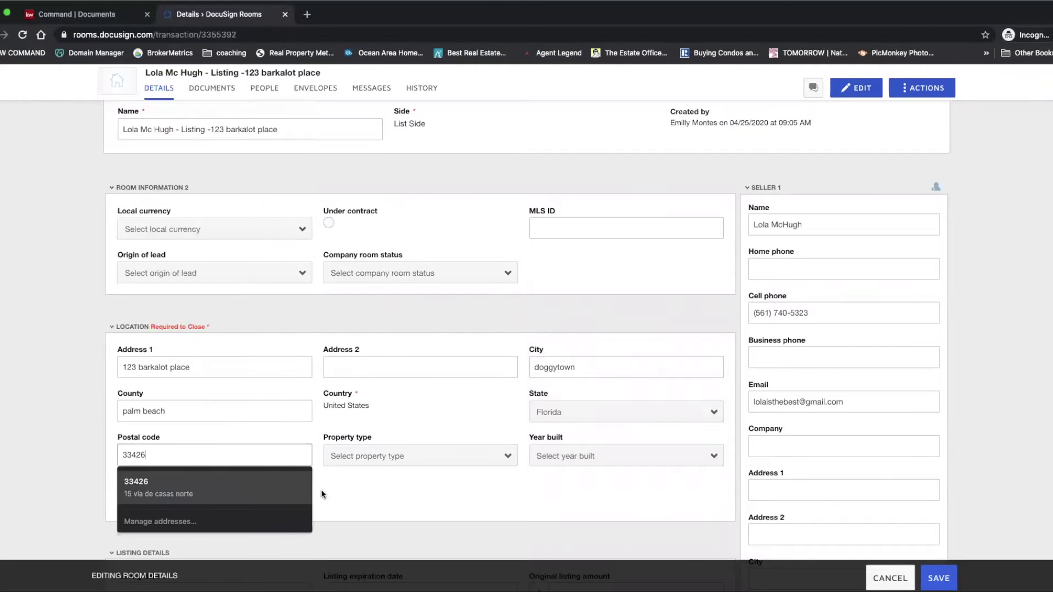
left_click(357, 492)
Step: Set the property type to Residential Detached and the year built to 2019
left_click(373, 455)
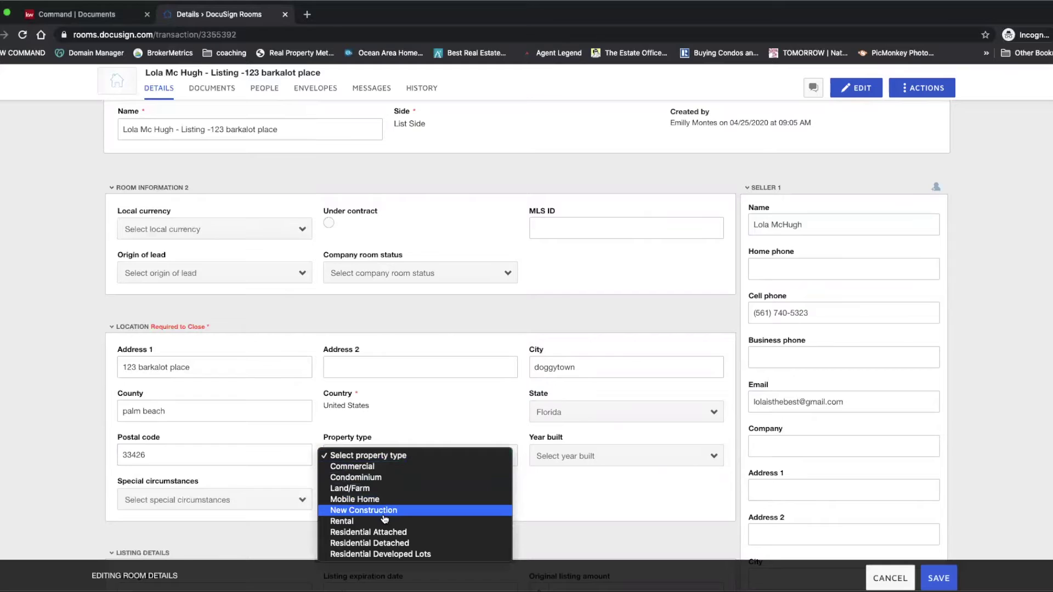
left_click(382, 543)
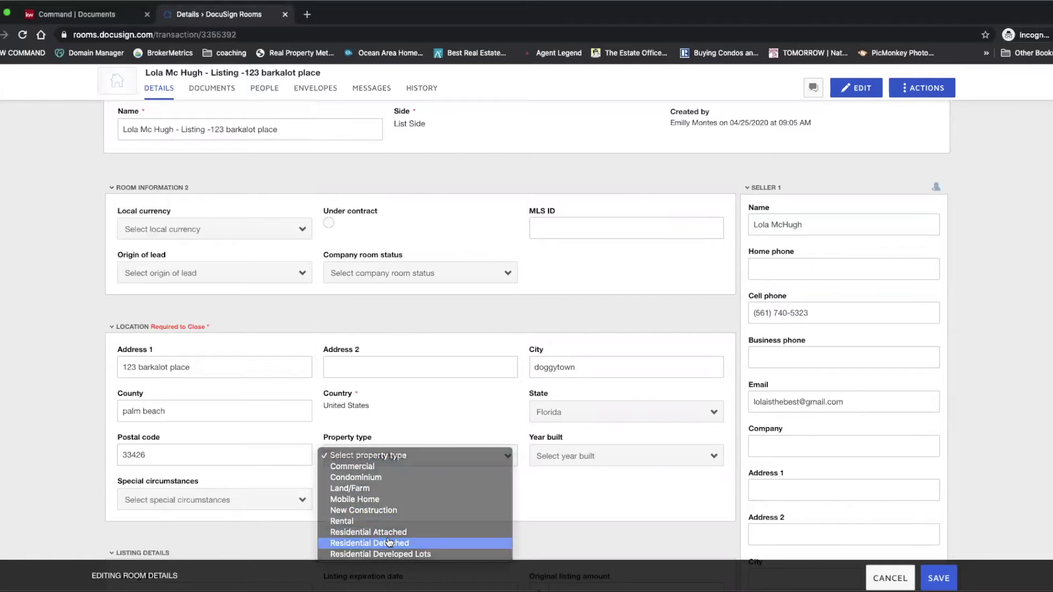
left_click(592, 462)
scroll(576, 526, "down", 15)
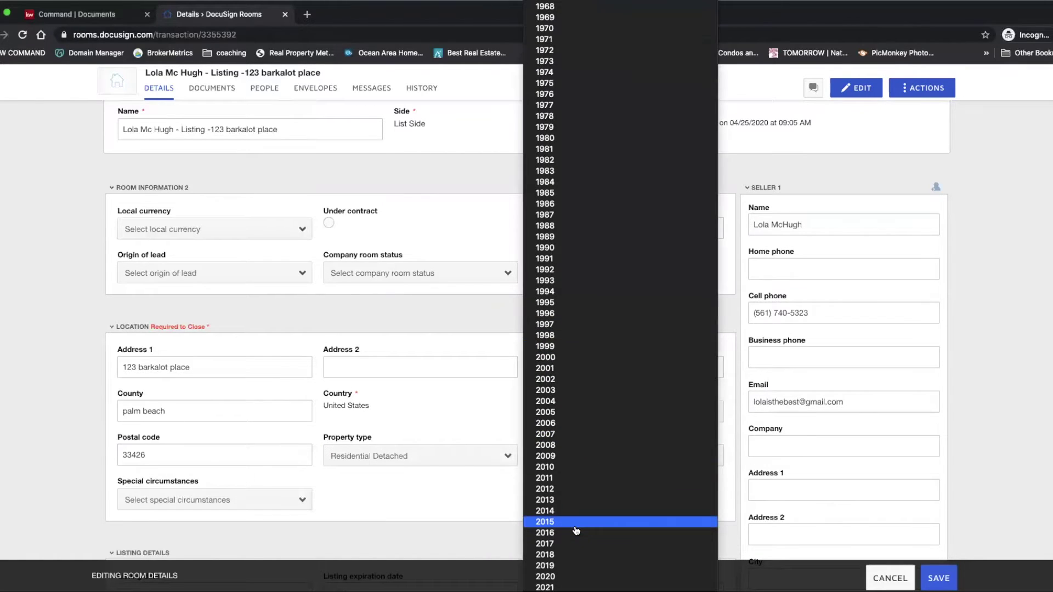
left_click(576, 566)
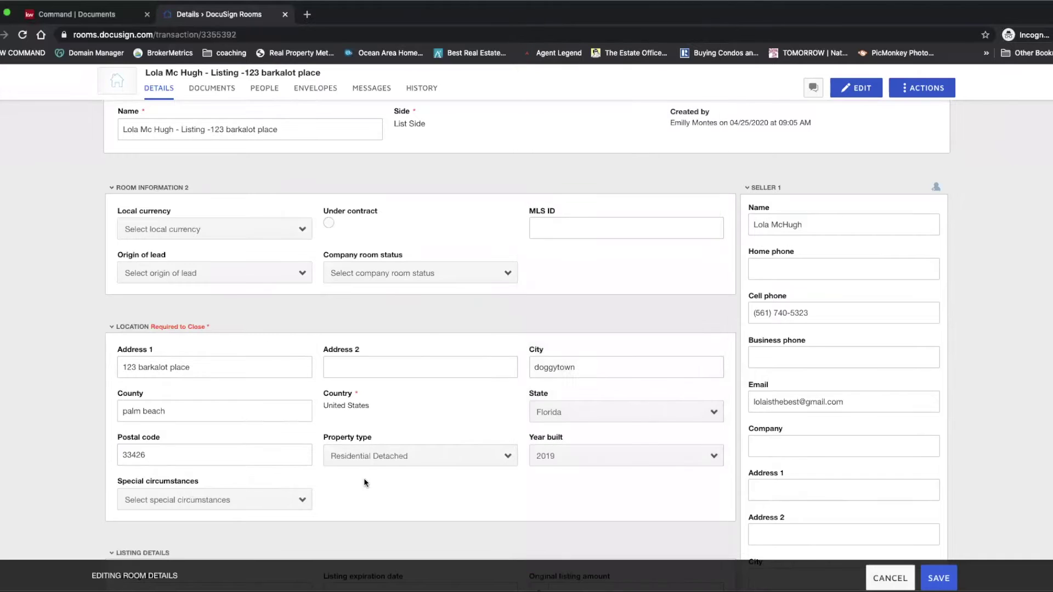
Step: Set the listing date to 4/25/2020 and the listing expiration date to 6/27/2020
scroll(480, 498, "down", 5)
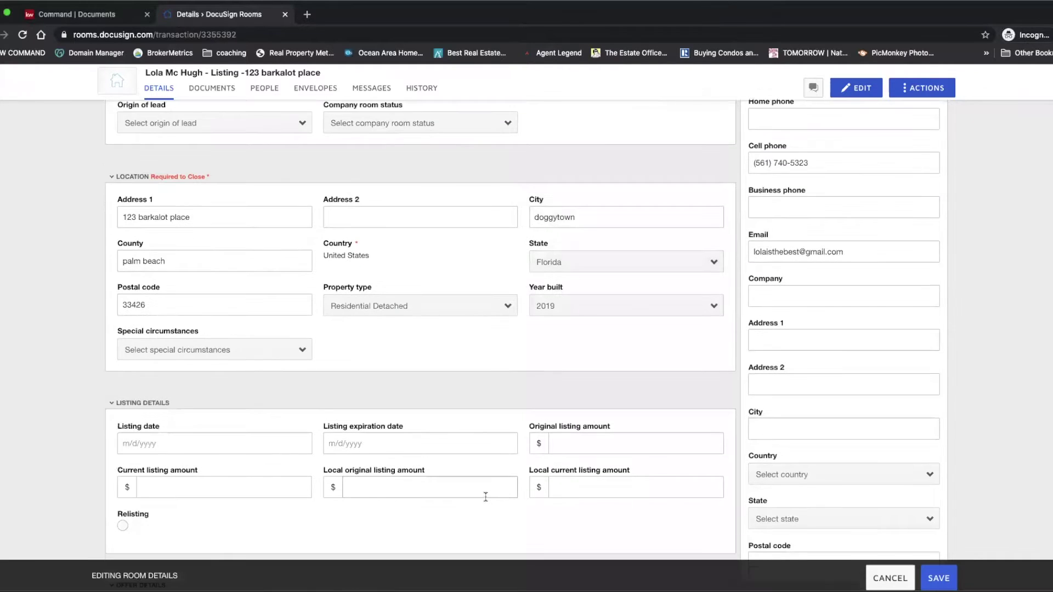
scroll(485, 496, "down", 1)
left_click(212, 272)
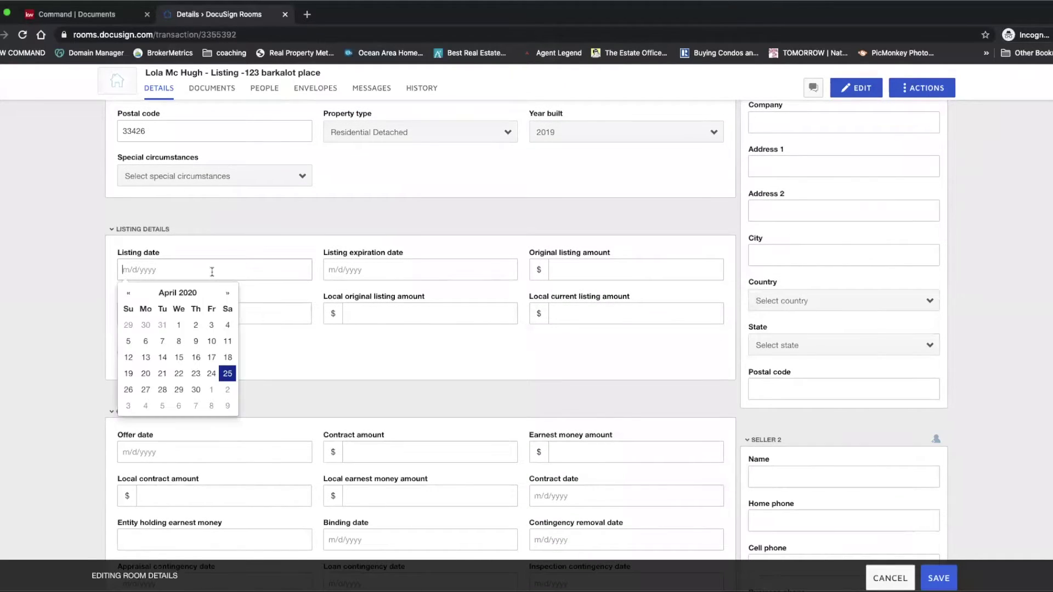
left_click(227, 374)
left_click(423, 264)
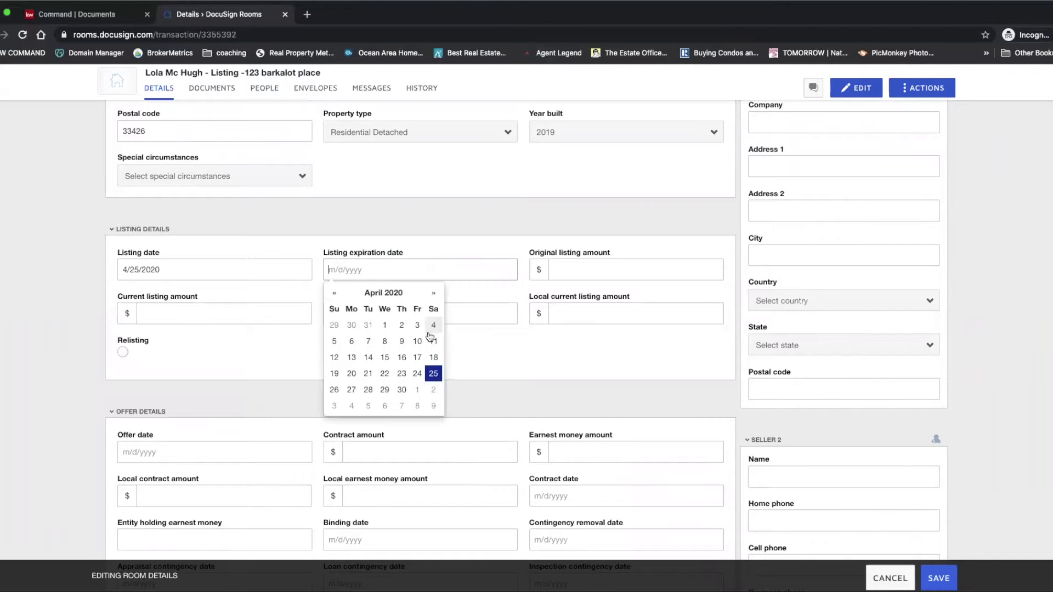
left_click(433, 297)
left_click(434, 297)
left_click(434, 373)
Step: Enter an original listing amount of 250000 and a current listing amount of 245000
left_click(638, 271)
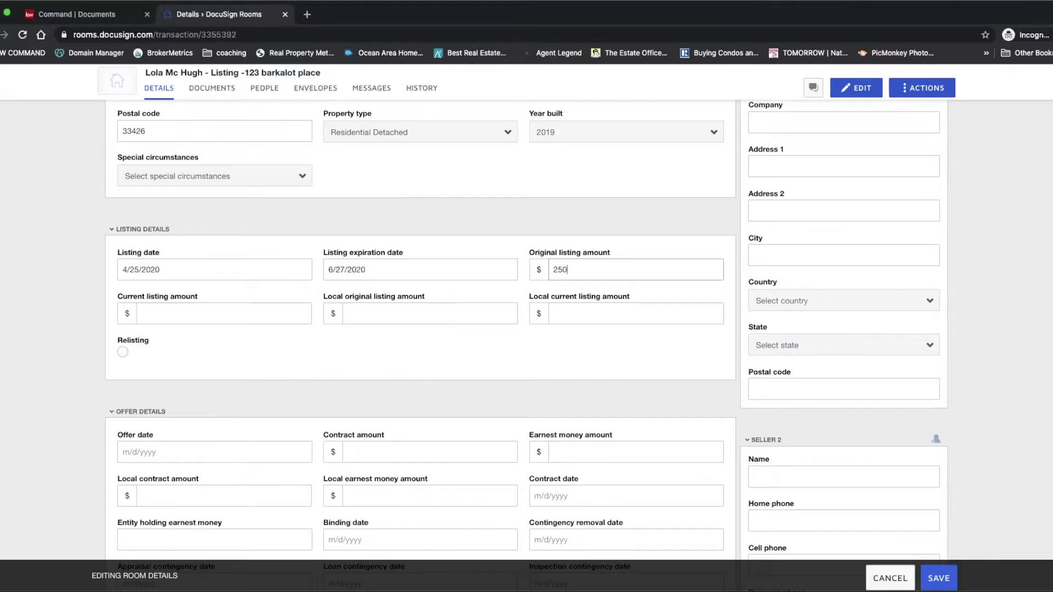
left_click(285, 317)
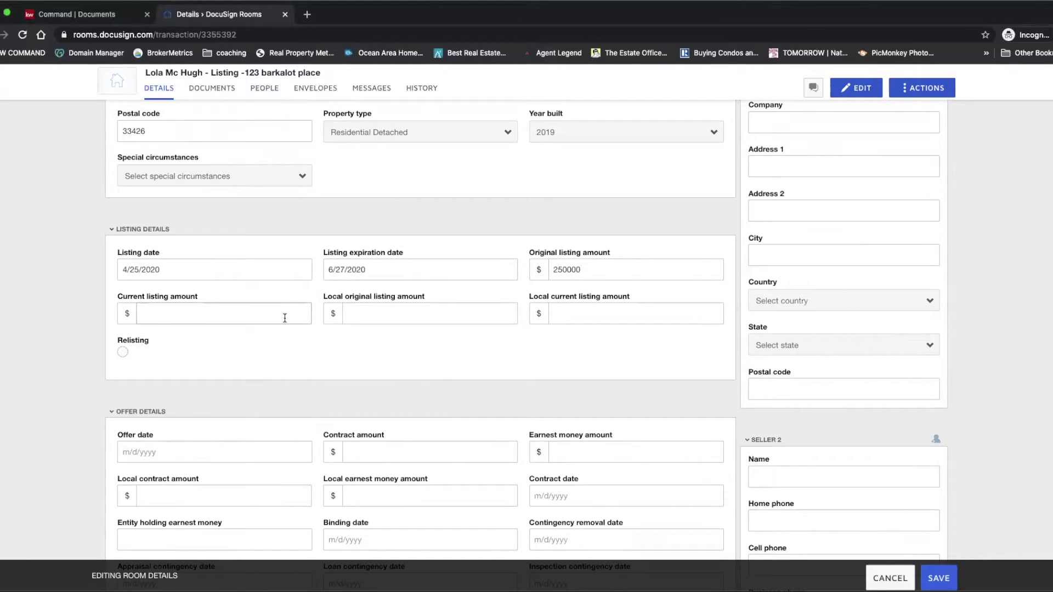
type("245000")
Step: Fill in the offer details with offer date 4/25/2020, contract amount 240000 and earnest money amount 5000
scroll(548, 356, "down", 5)
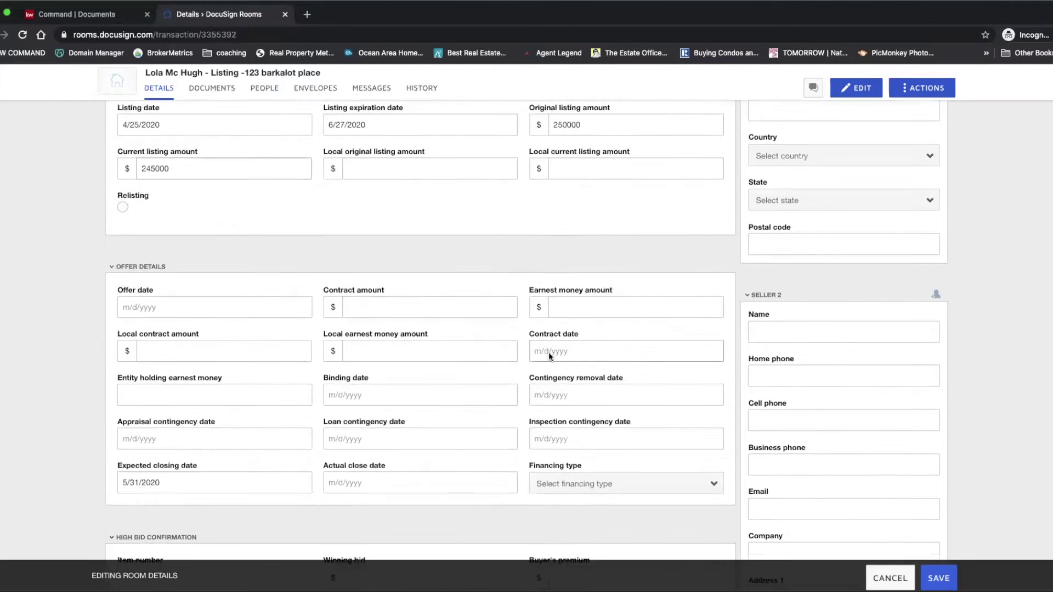
left_click(212, 206)
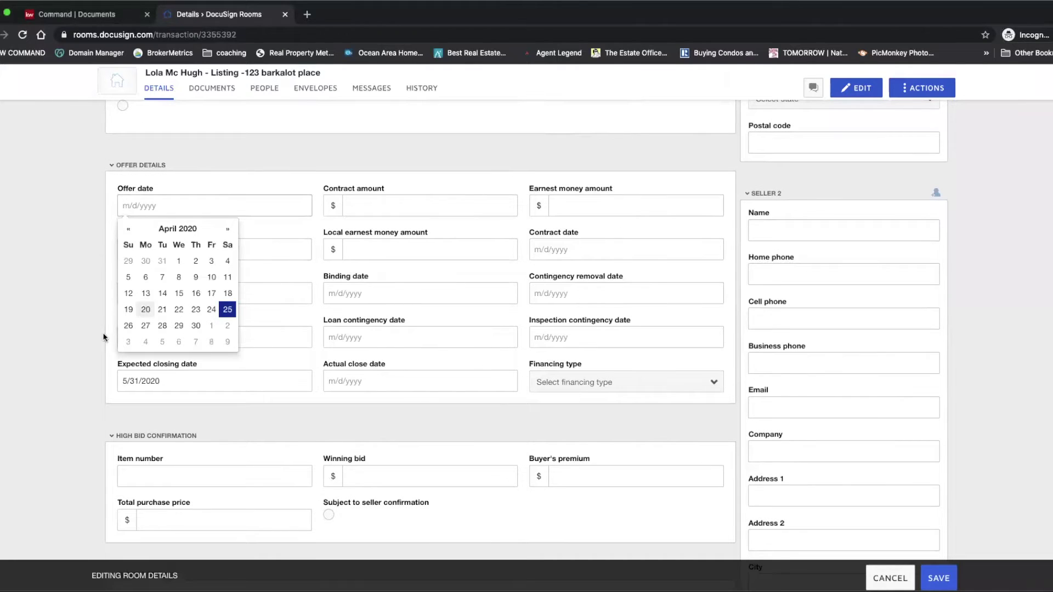
left_click(227, 310)
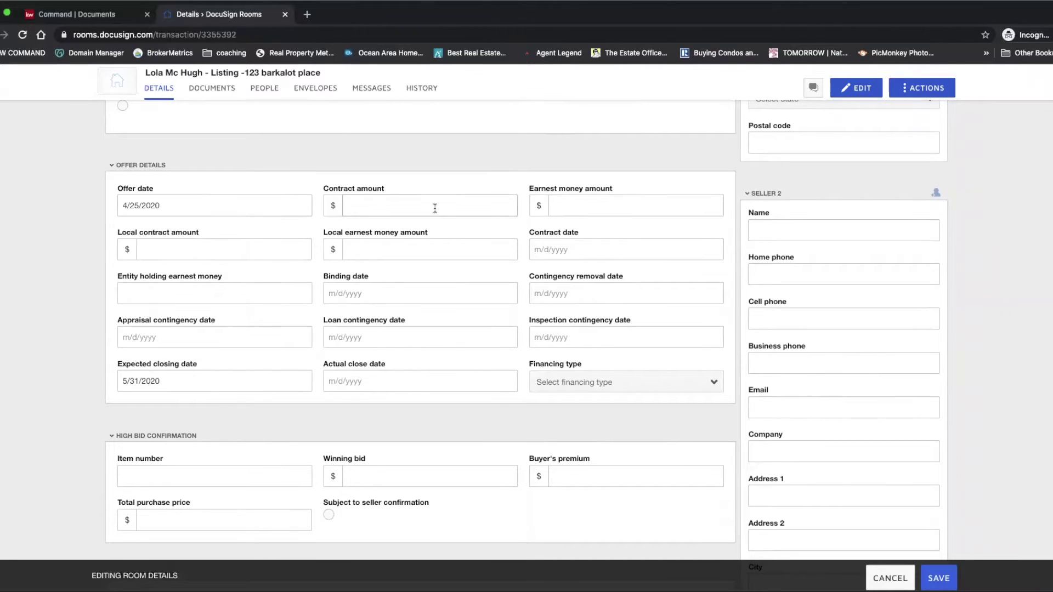
type("240000")
left_click(576, 203)
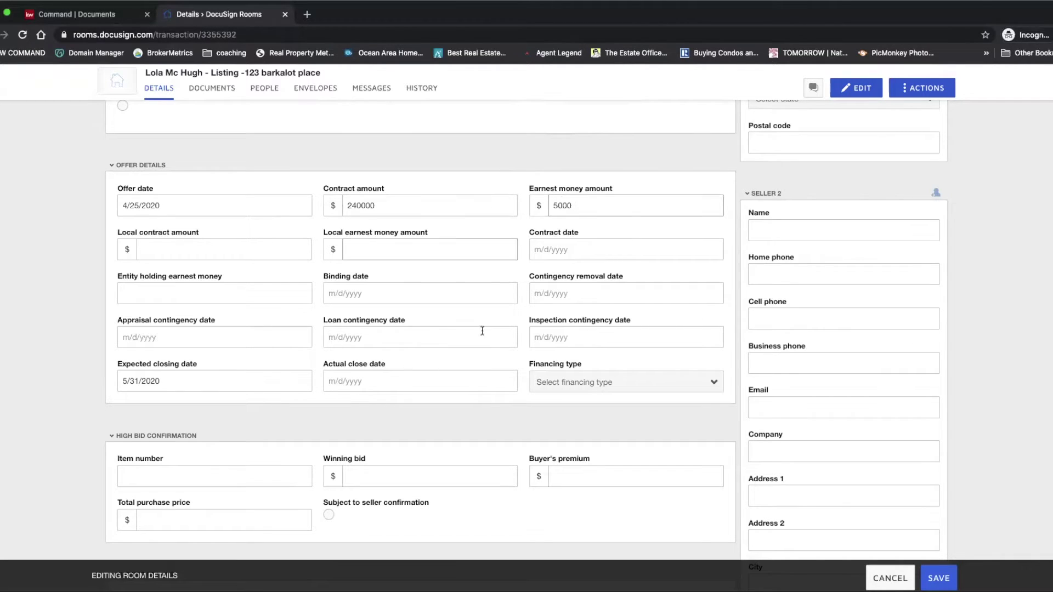
Step: Review the remaining room detail sections, including closing, additional and property details and the seller, listing agent and buyer contact fields
scroll(459, 339, "down", 3)
scroll(460, 341, "down", 15)
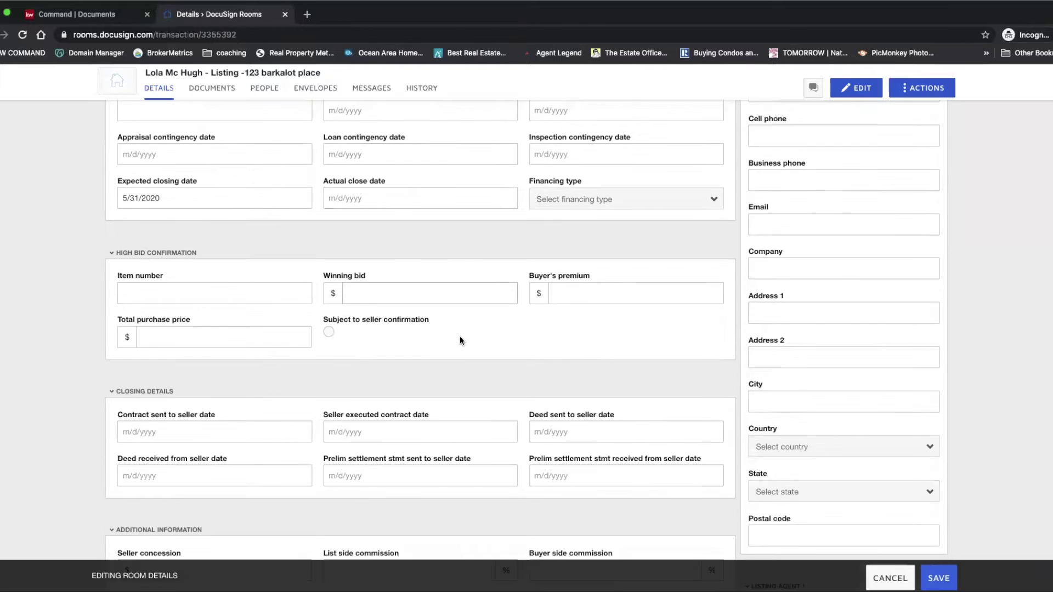
scroll(460, 340, "down", 3)
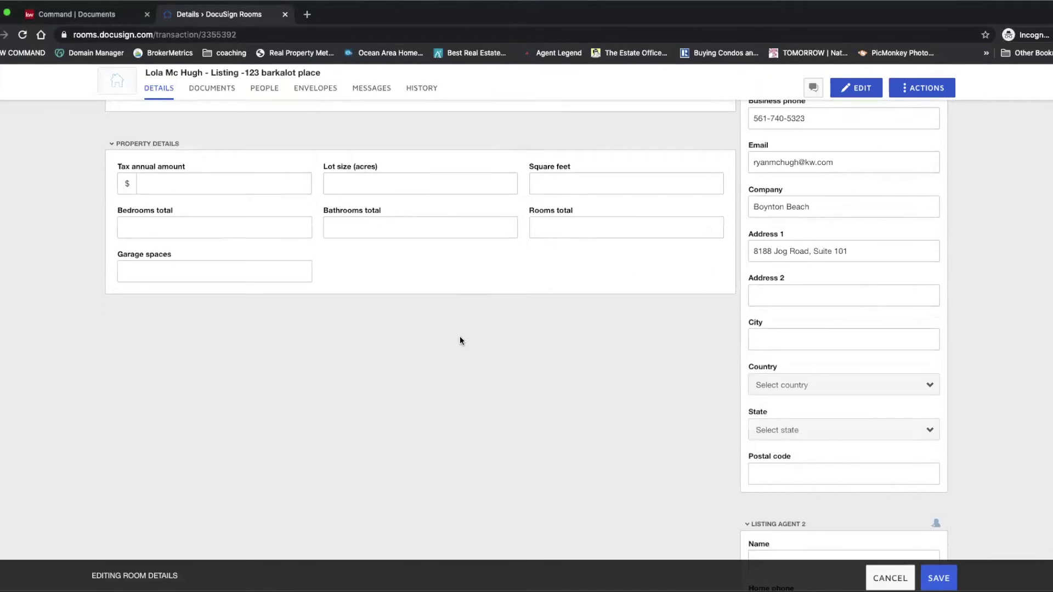
scroll(463, 328, "up", 10)
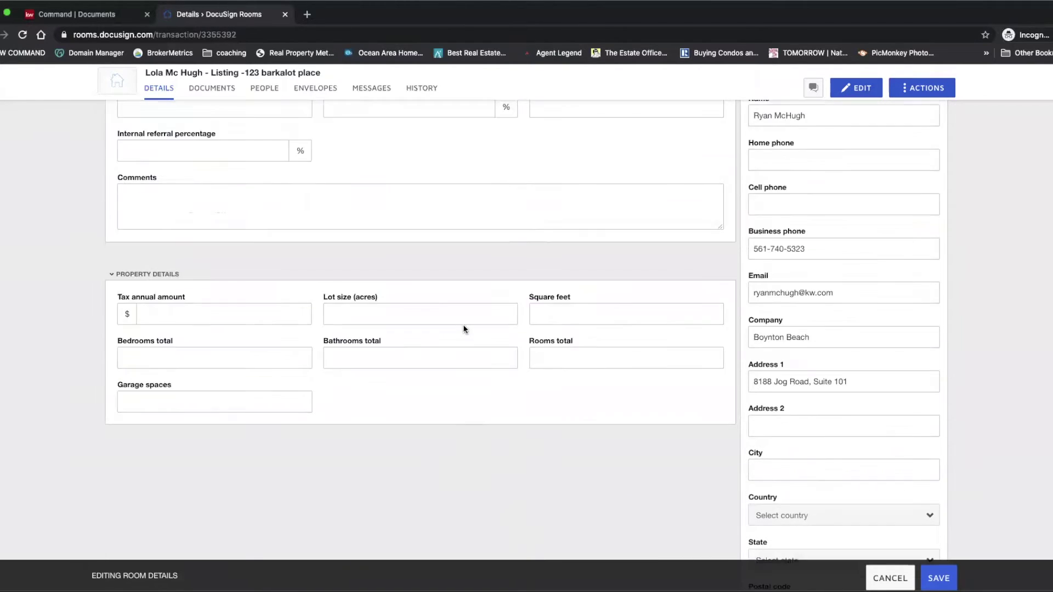
scroll(1010, 390, "up", 12)
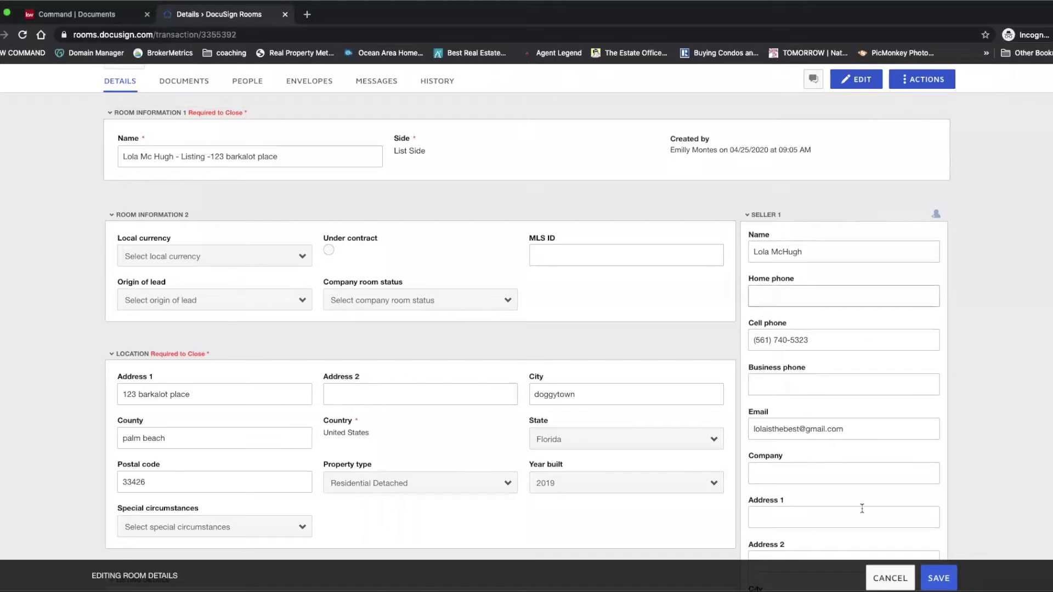
scroll(890, 459, "down", 12)
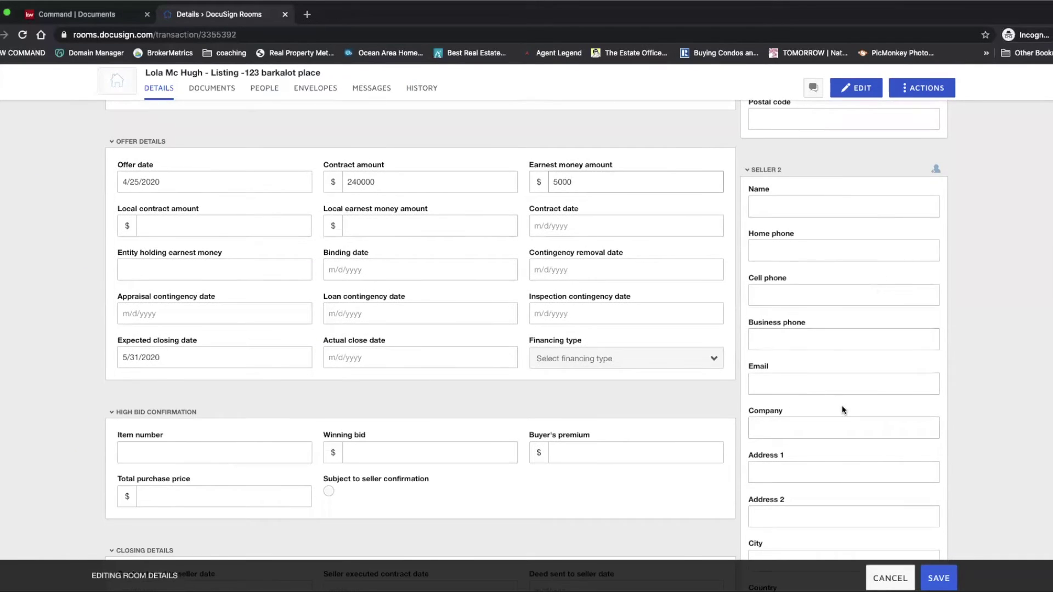
scroll(841, 409, "down", 9)
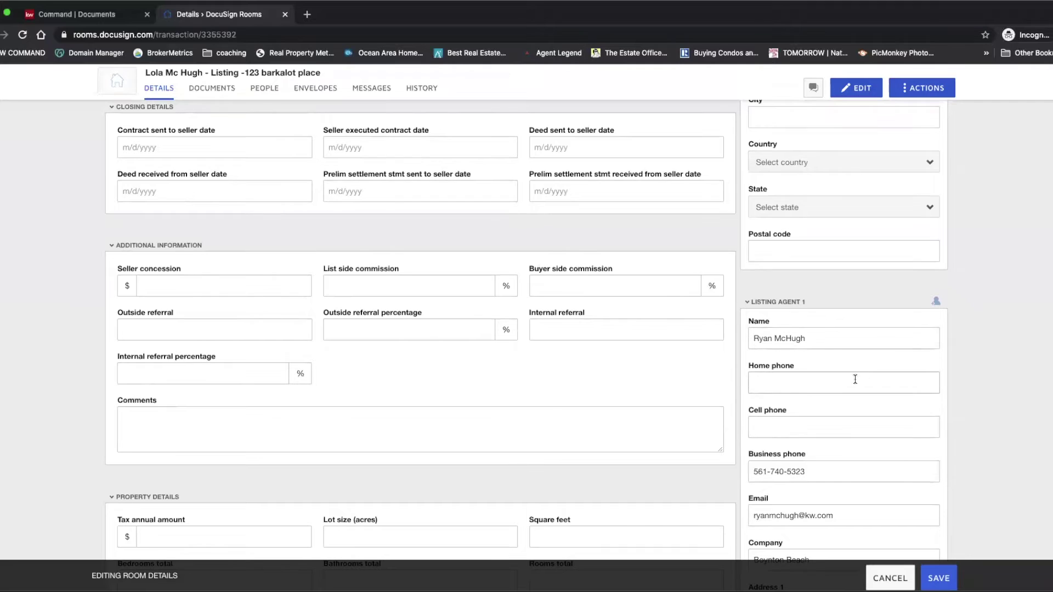
scroll(832, 379, "down", 10)
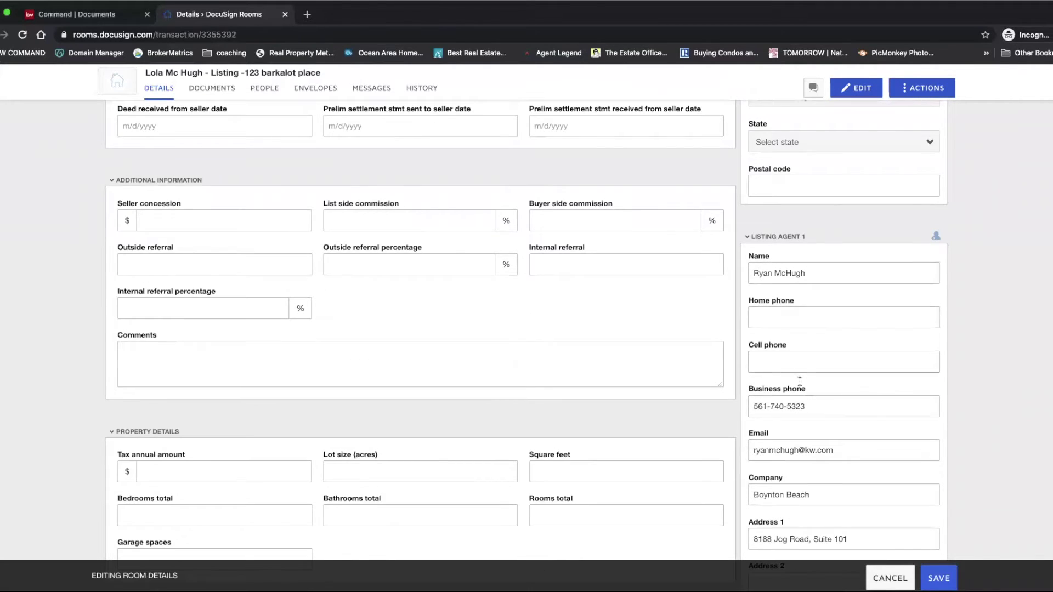
scroll(806, 409, "down", 7)
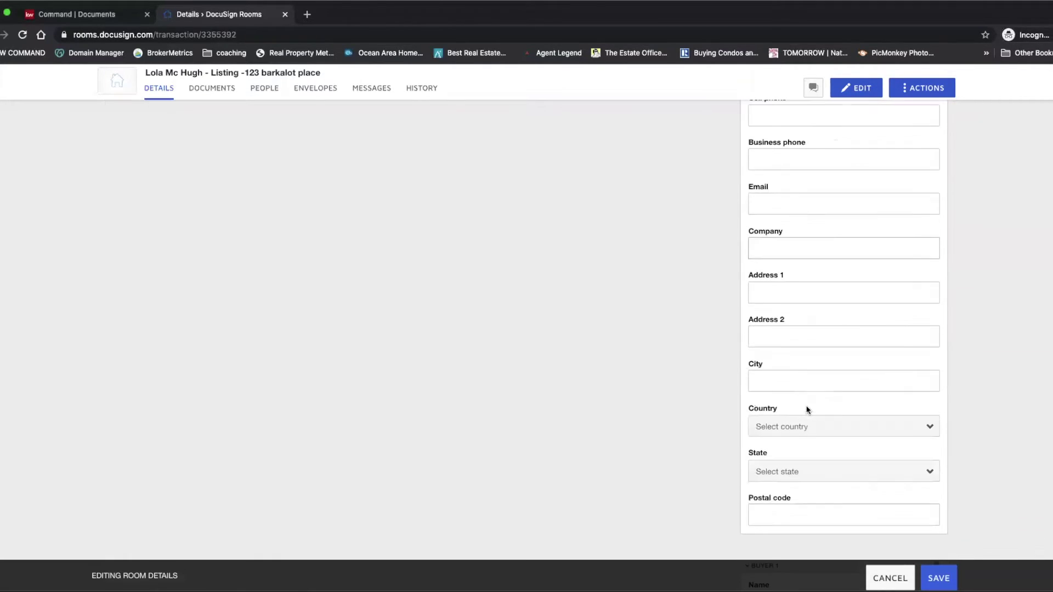
scroll(804, 312, "down", 7)
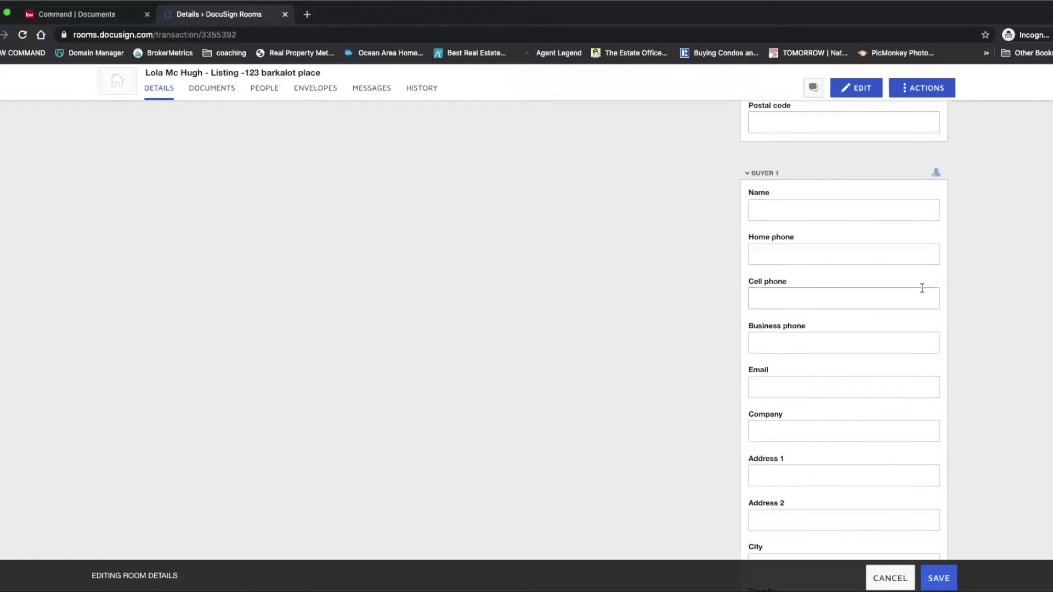
scroll(832, 368, "down", 7)
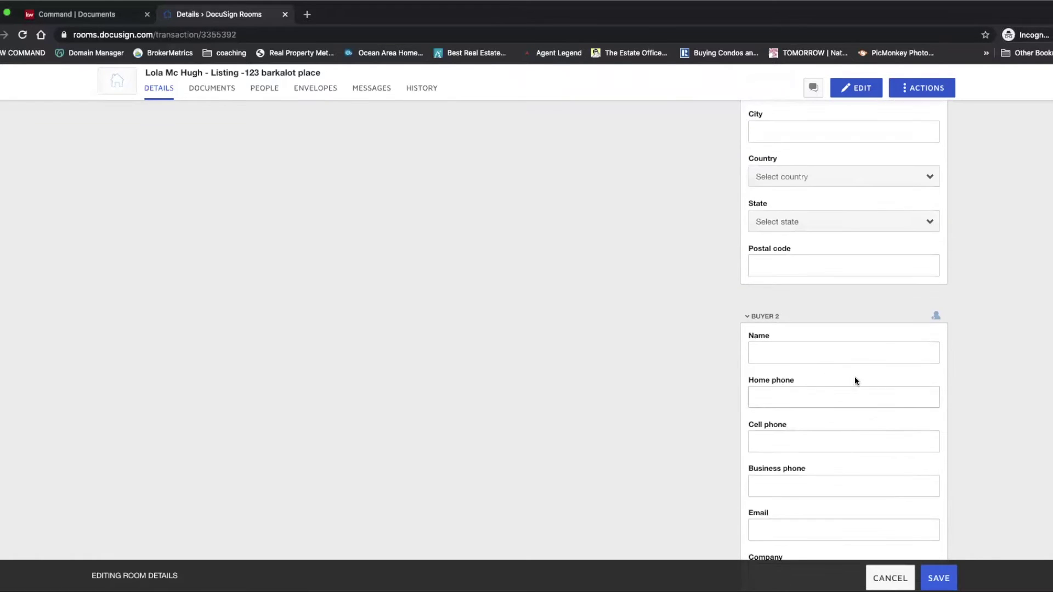
Step: Save the edited room details after passing through the remaining buyer and buyer agent contact sections
scroll(835, 399, "down", 15)
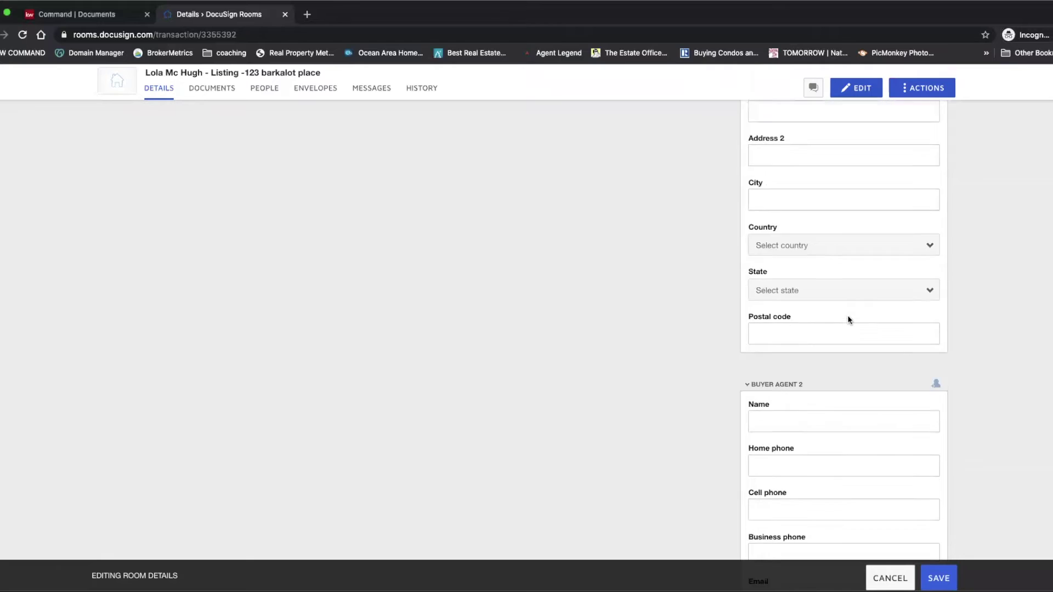
left_click(939, 578)
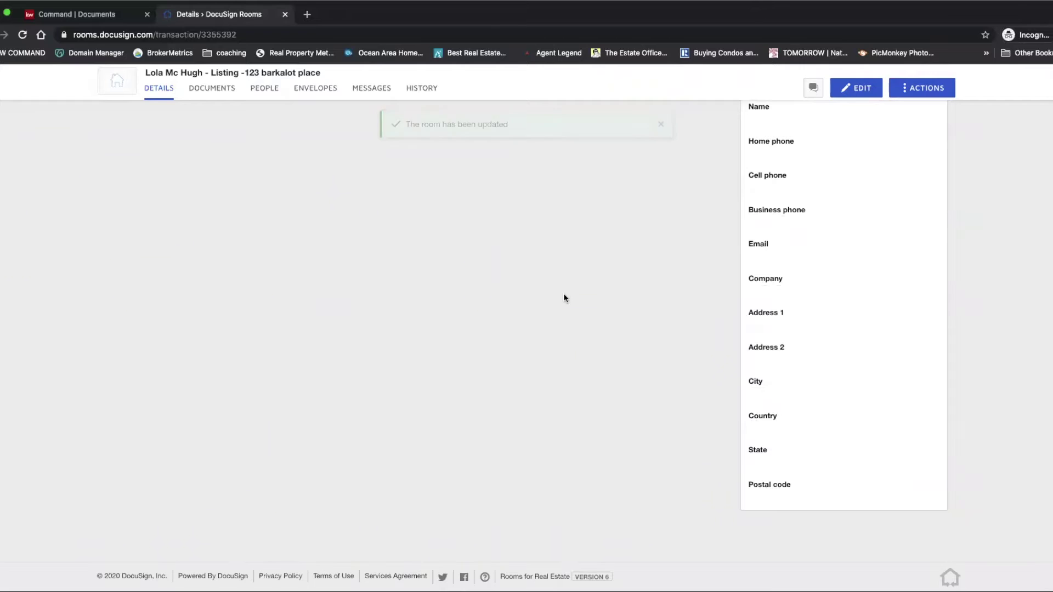
scroll(551, 263, "up", 20)
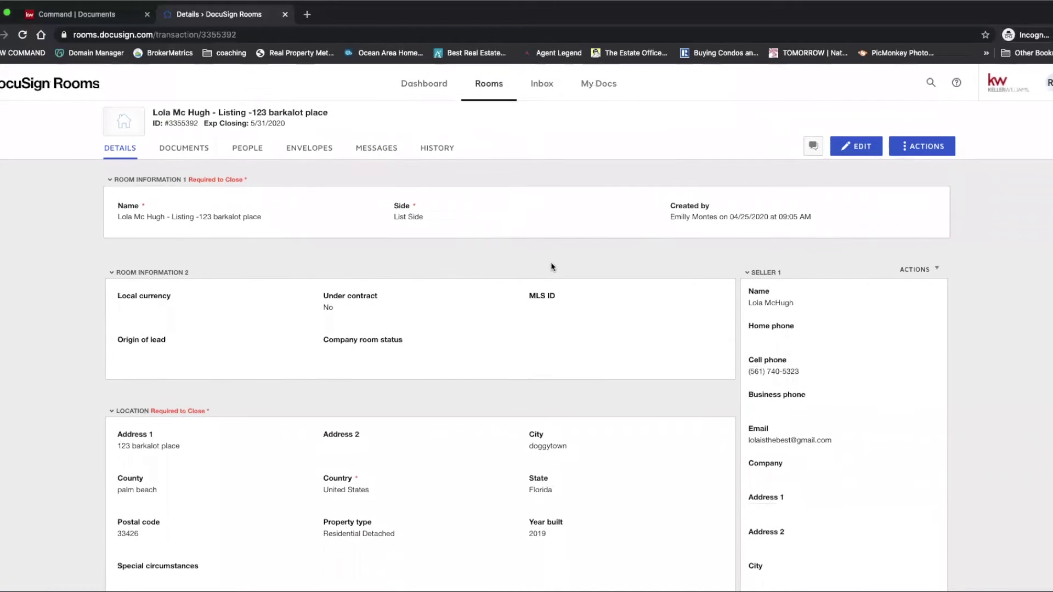
Step: Start adding DocuSign forms to the room's documents, using the forms group Purchase Contracts-FAR/AS IS
left_click(174, 153)
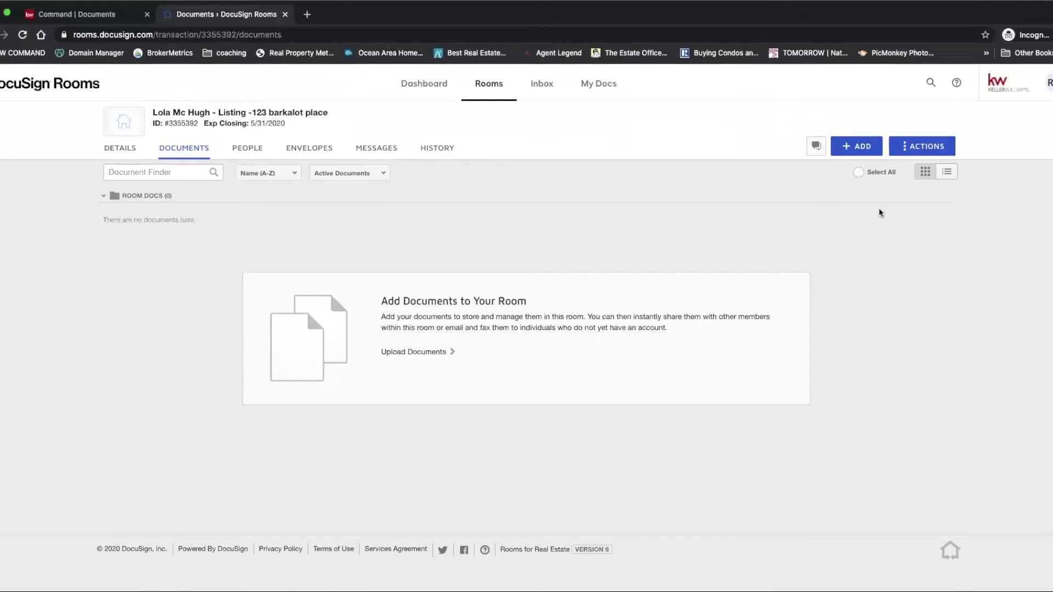
left_click(859, 146)
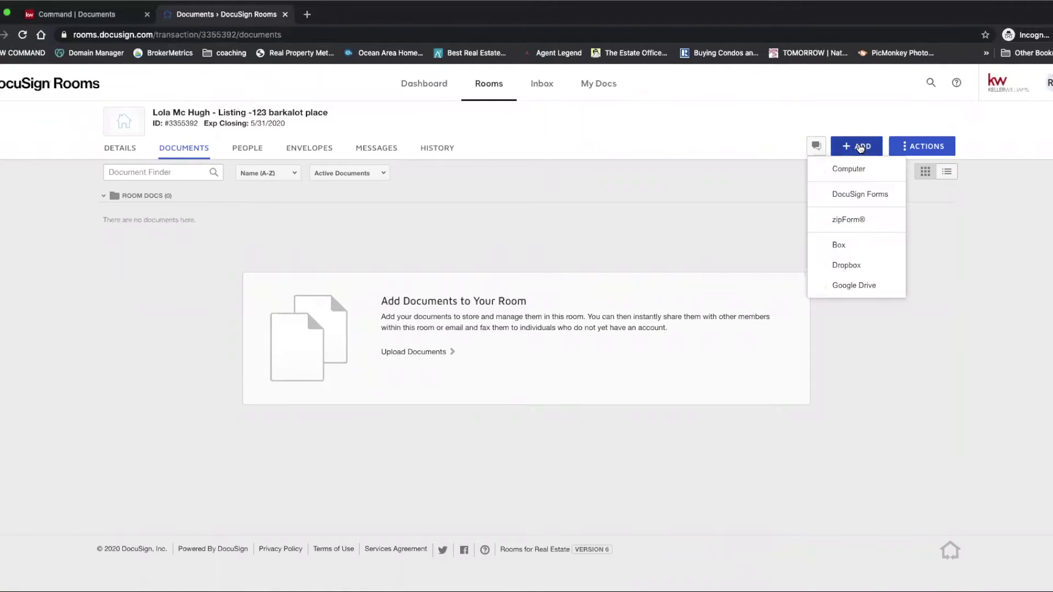
left_click(866, 195)
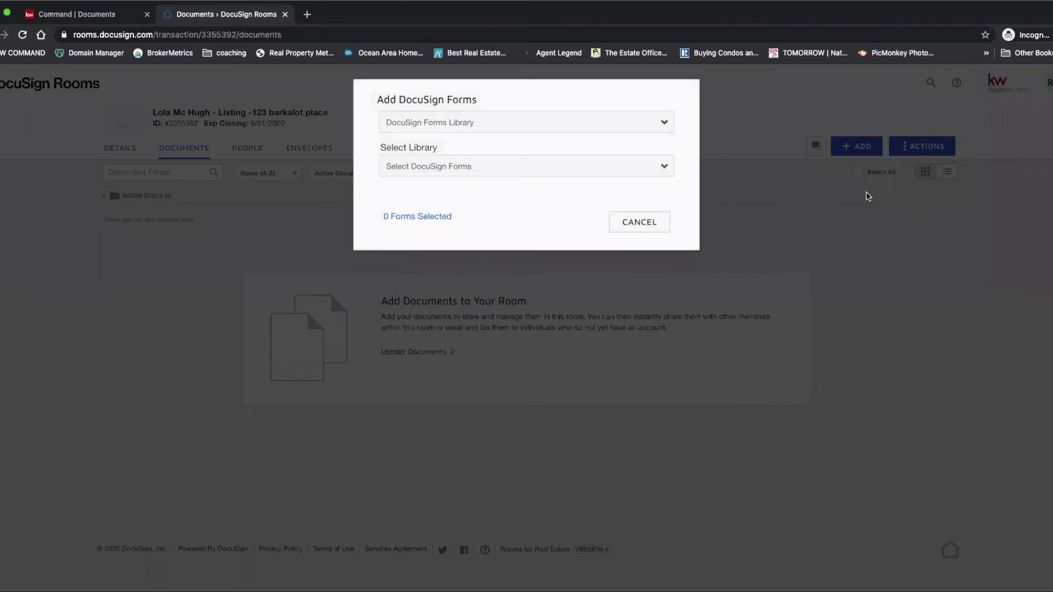
left_click(661, 126)
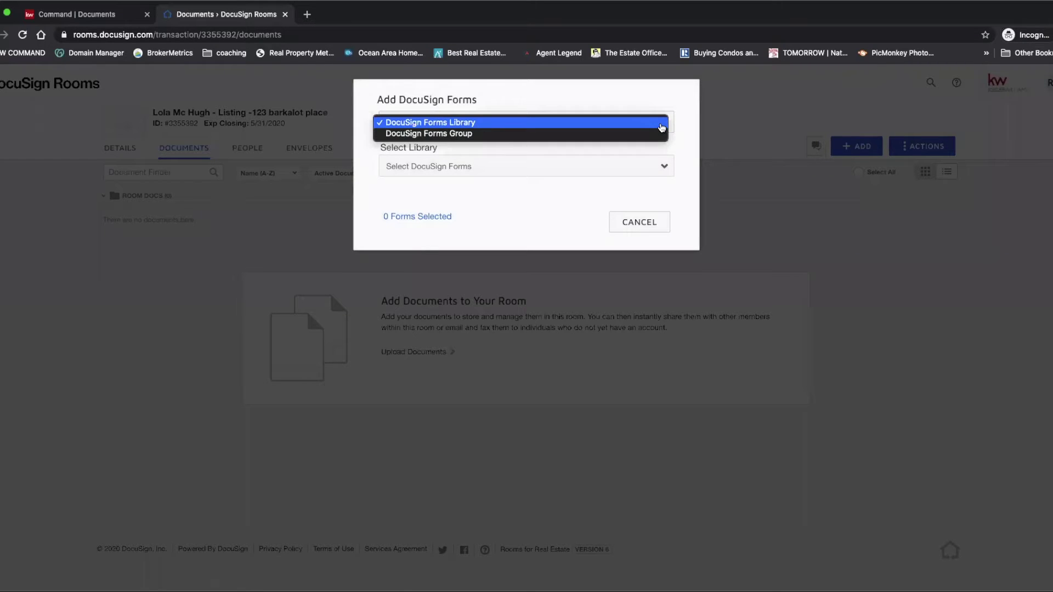
left_click(652, 139)
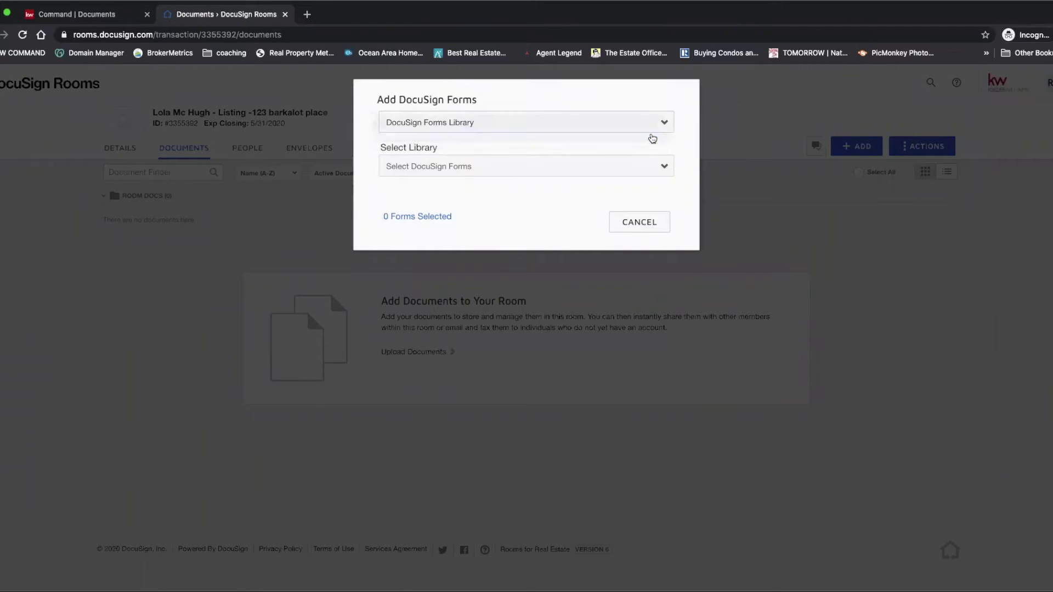
left_click(653, 167)
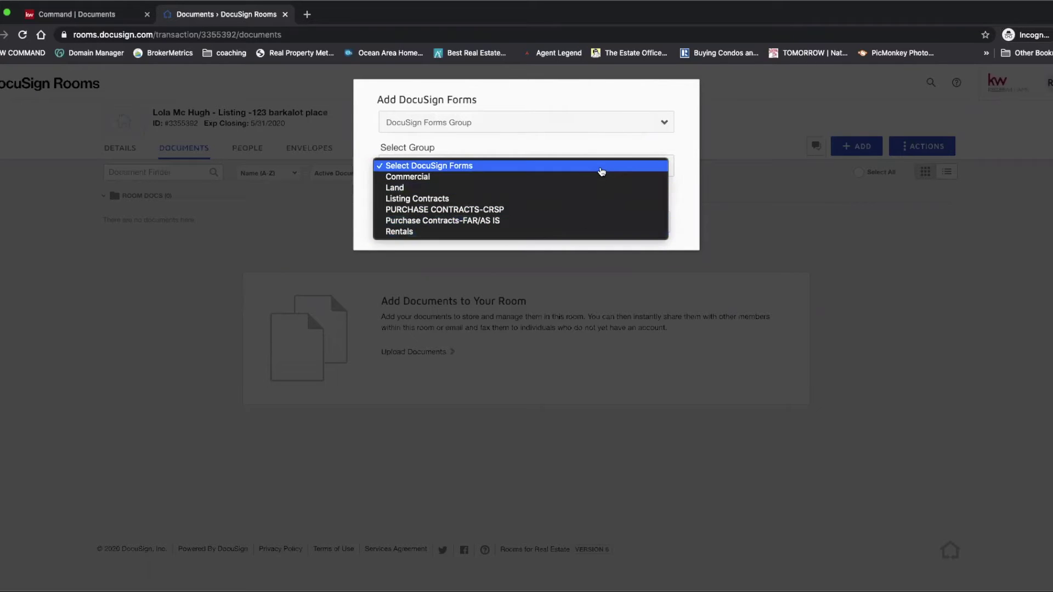
left_click(570, 223)
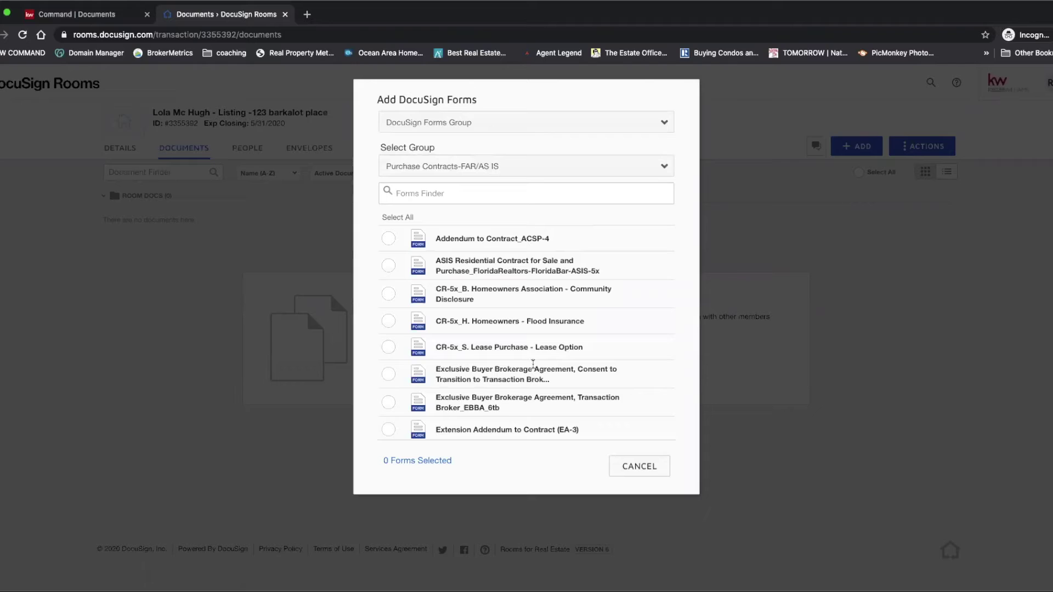
Step: Add the form ASIS Residential Contract for Sale and Purchase_FloridaRealtors-FloridaBar-ASIS-5x from the group to the room
scroll(533, 364, "down", 4)
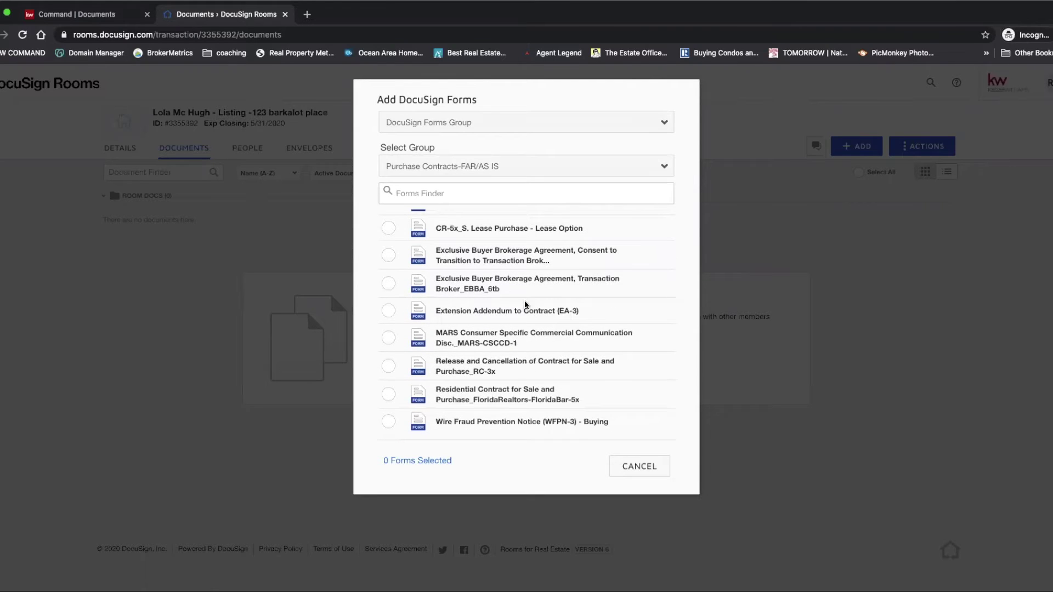
scroll(525, 305, "up", 5)
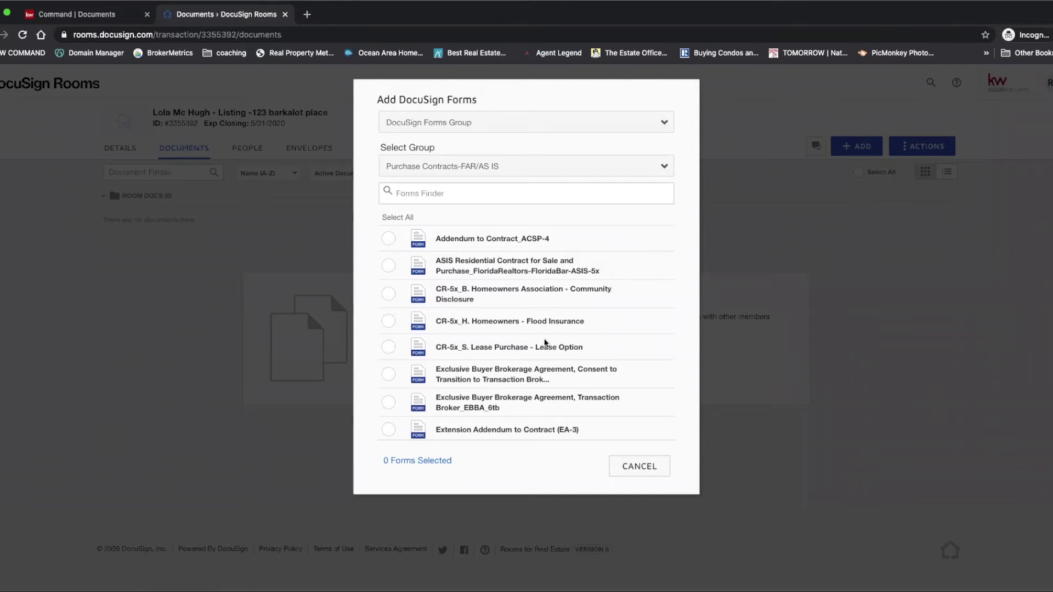
scroll(545, 335, "down", 4)
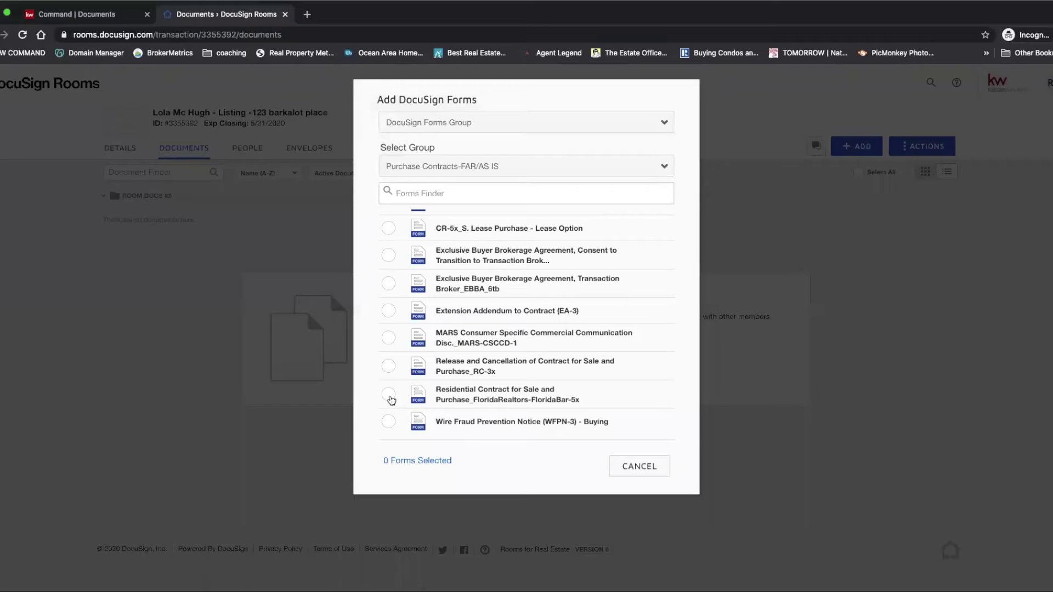
scroll(390, 399, "up", 5)
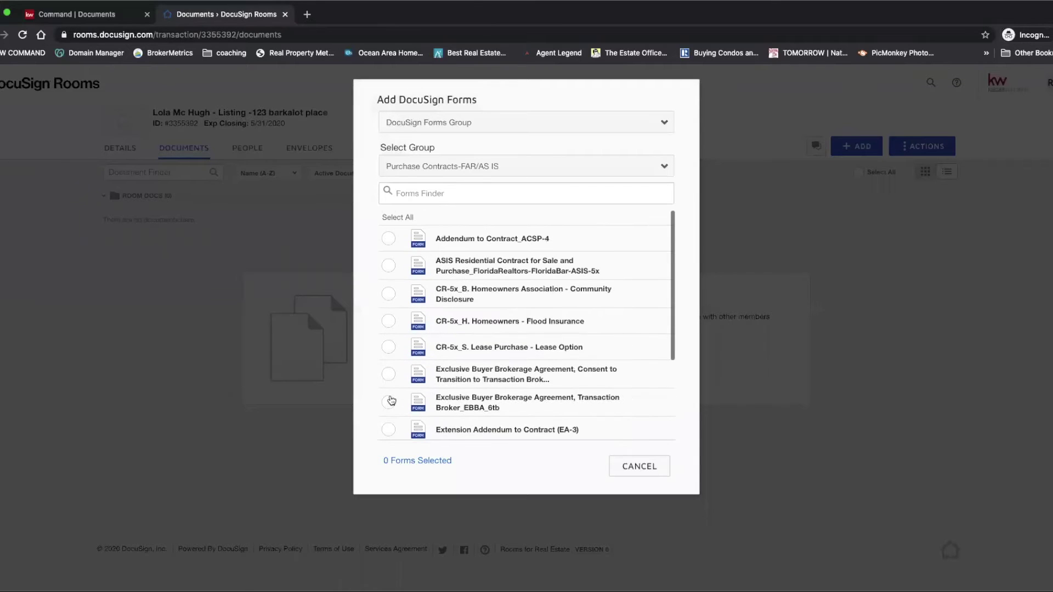
left_click(390, 267)
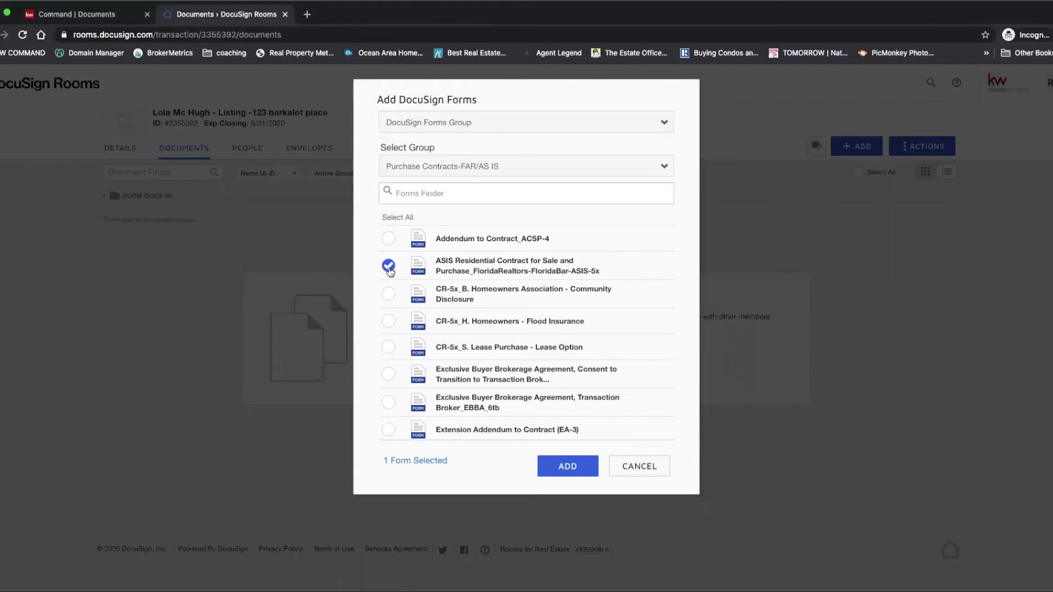
left_click(567, 465)
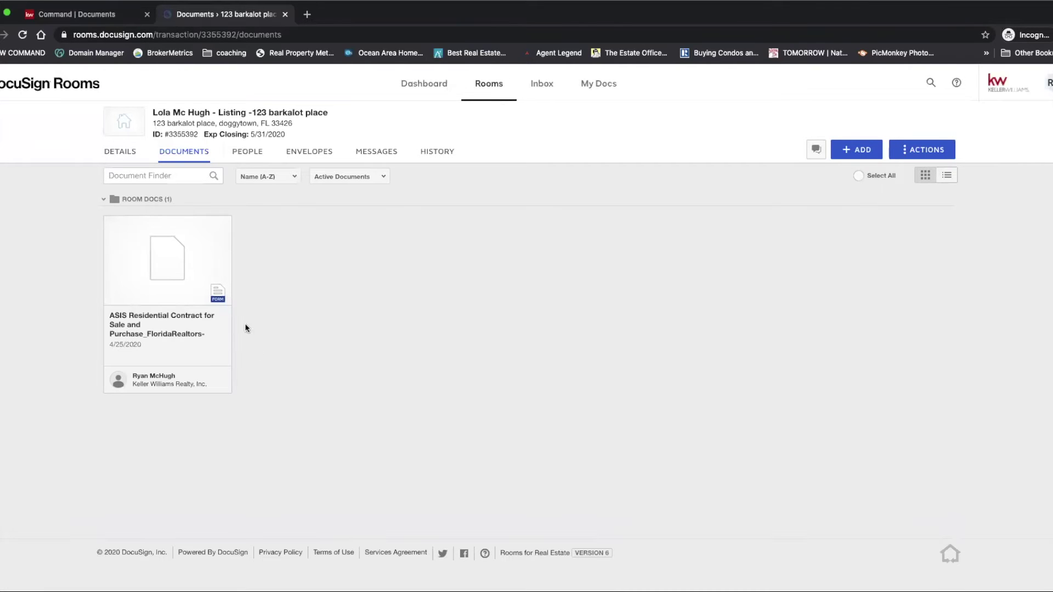
Step: Start an invitation to the room and fill in the colleague's email and name from the suggested contact
left_click(239, 153)
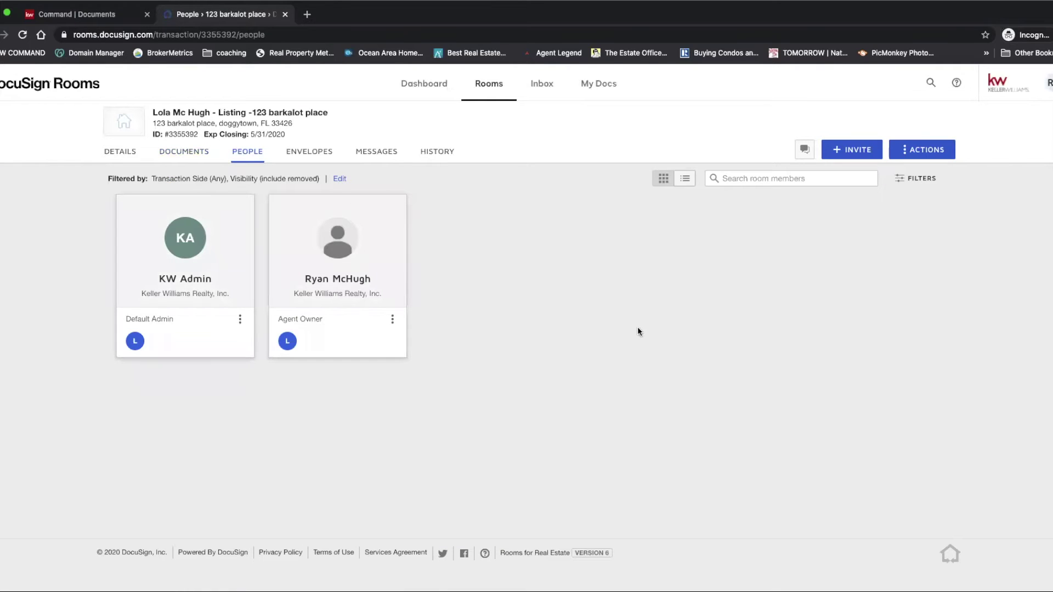
left_click(857, 150)
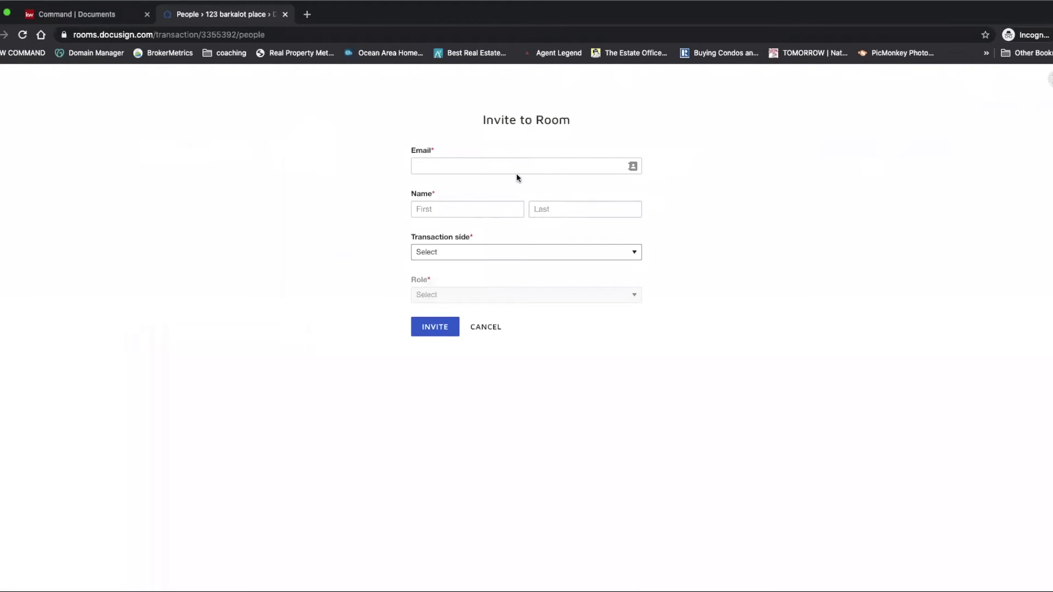
left_click(511, 165)
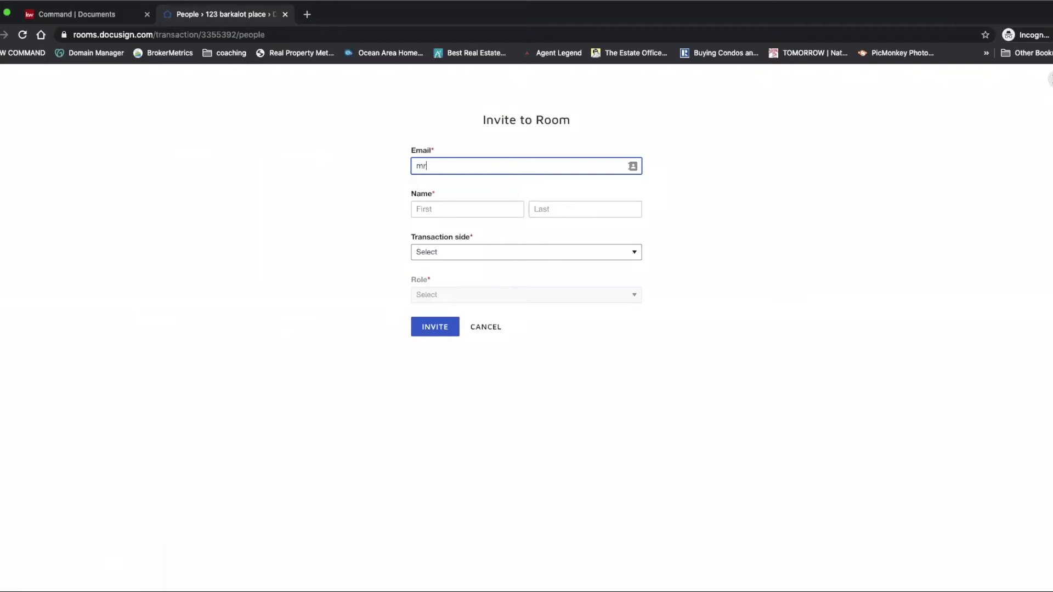
type("aci")
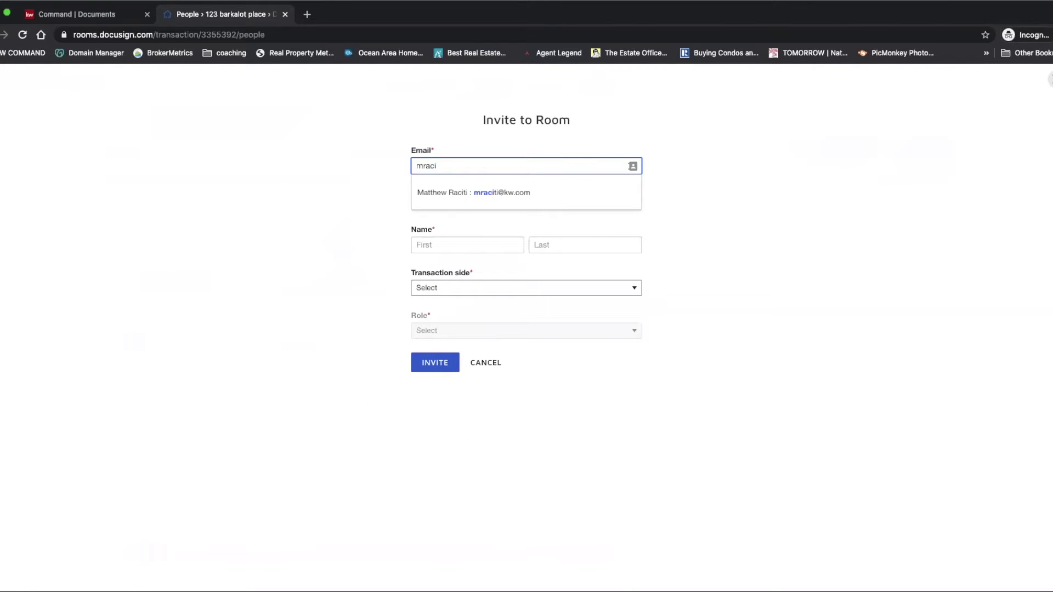
left_click(513, 192)
Step: Set the invitee's transaction side to List Side and role to Agent Owner, and send the invitation
left_click(498, 253)
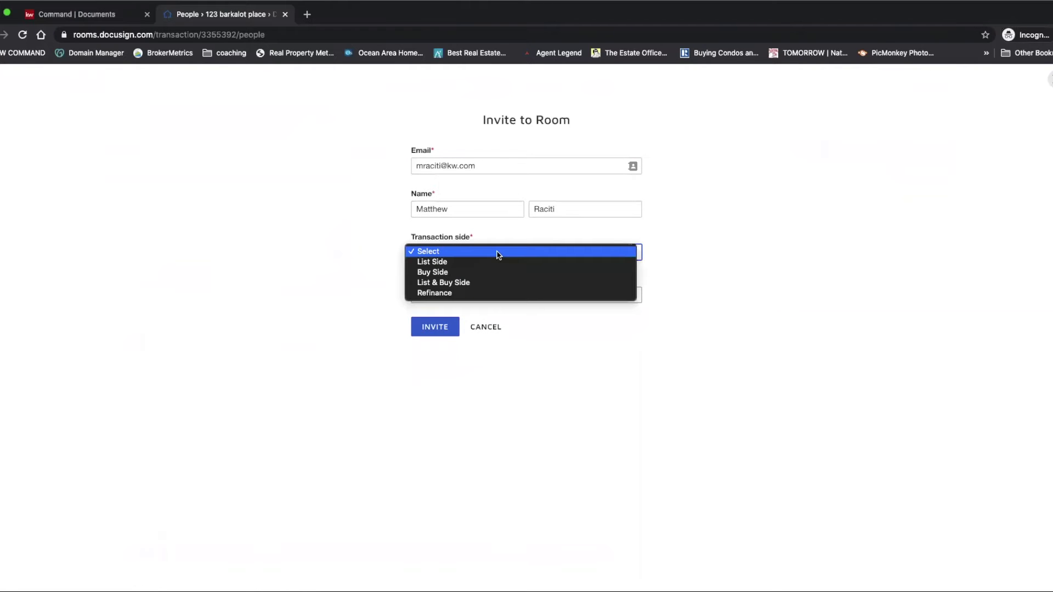
left_click(497, 263)
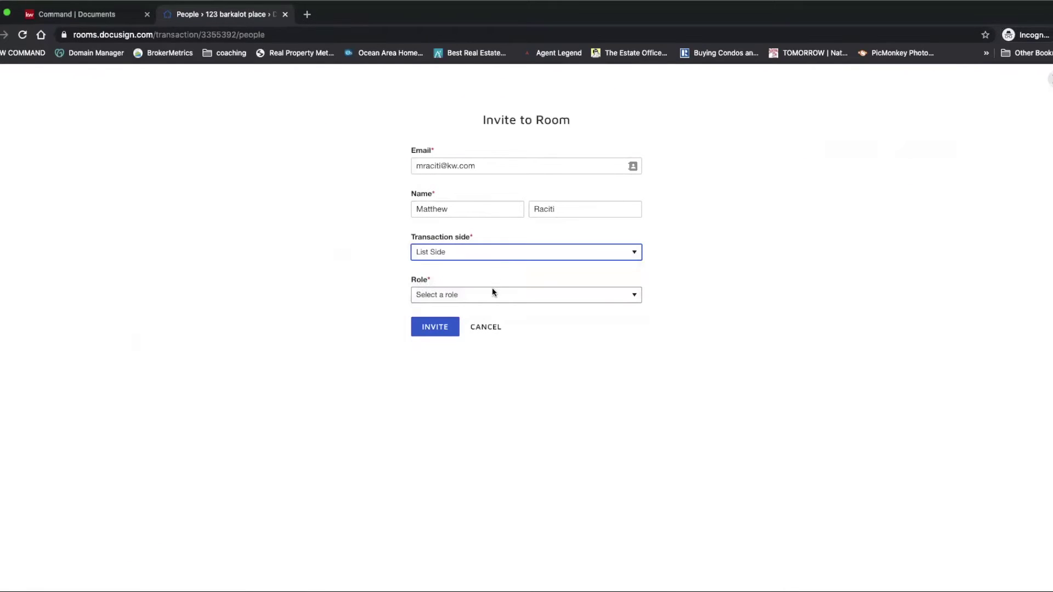
left_click(492, 294)
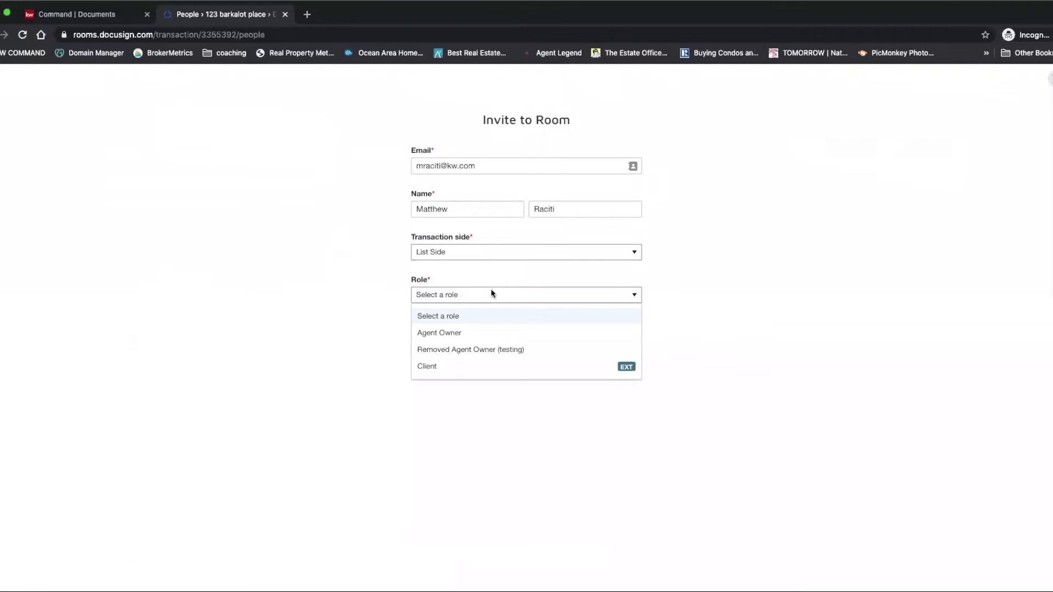
left_click(493, 333)
left_click(434, 351)
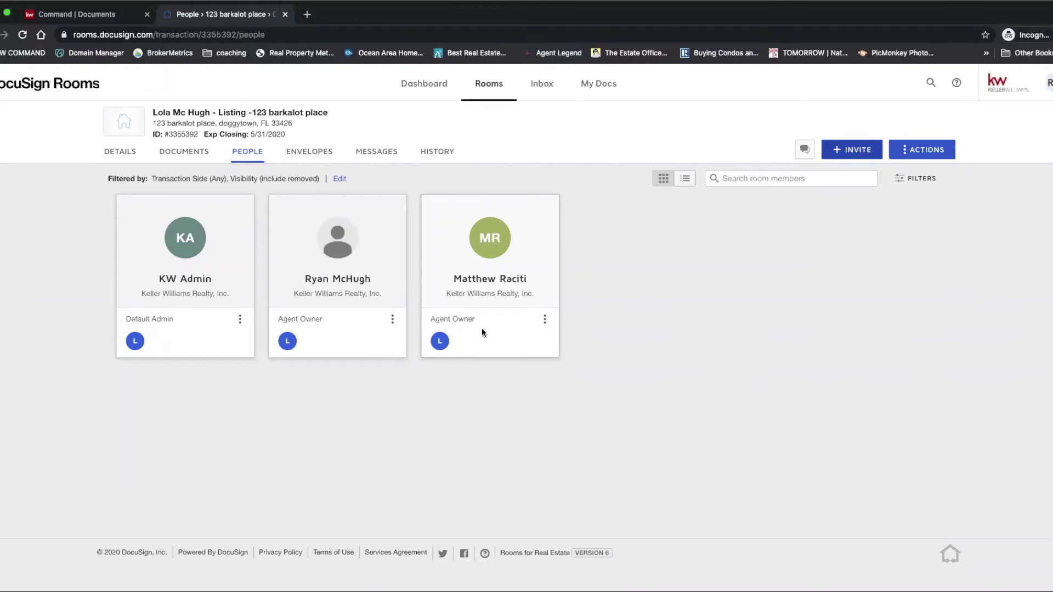
Step: Create a new envelope in the room and name it "test for the dog house"
left_click(306, 153)
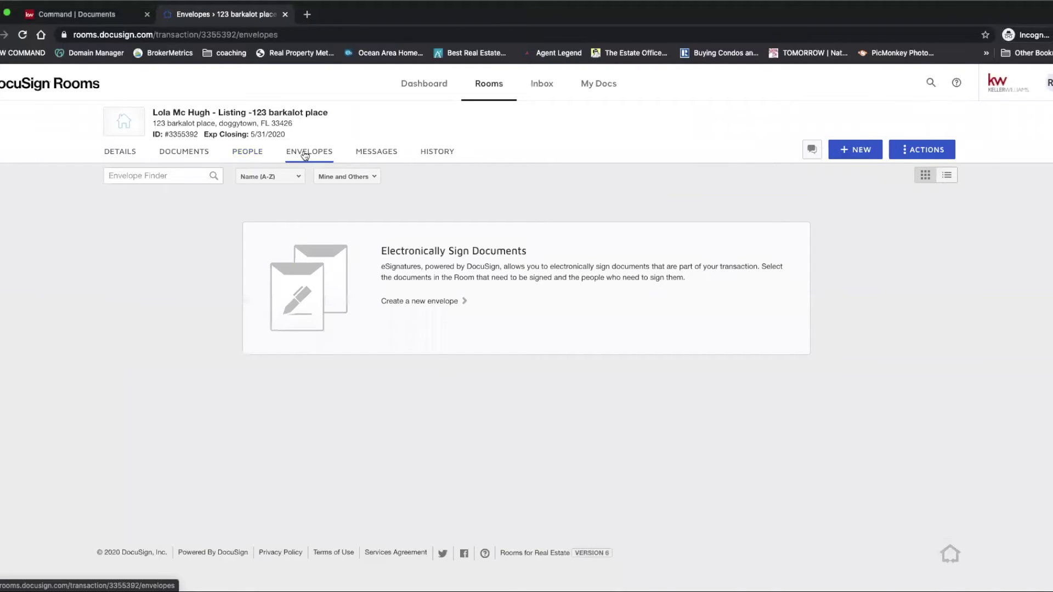
left_click(409, 309)
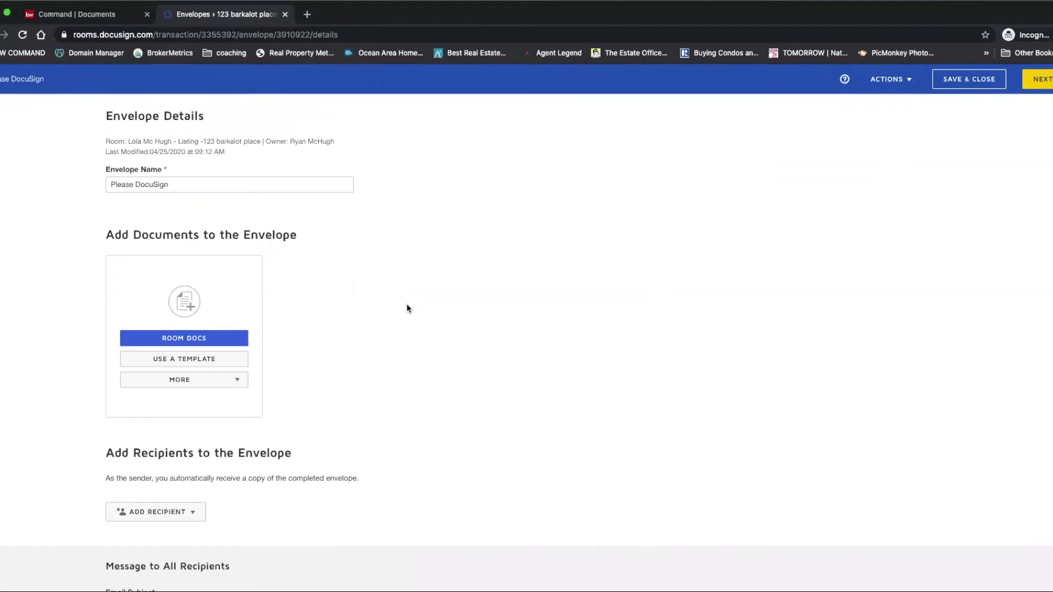
triple_click(218, 186)
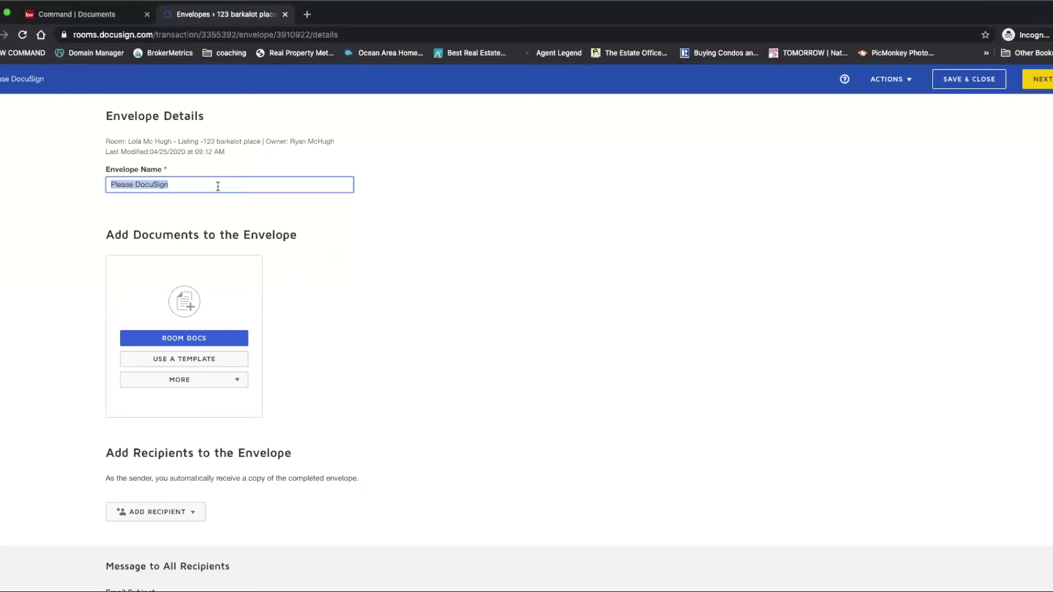
type("test for ")
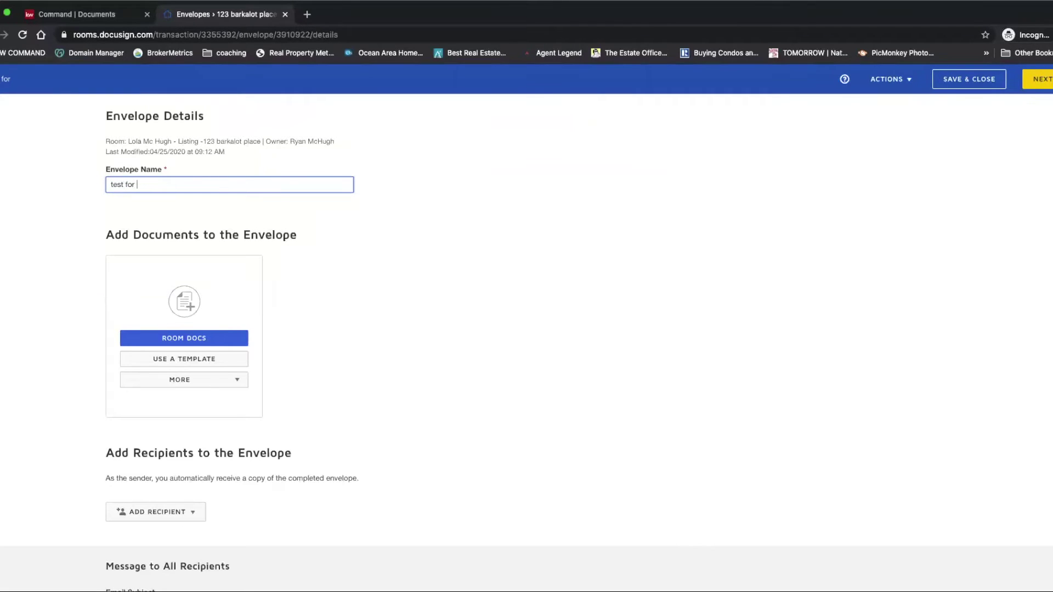
type("the dog house")
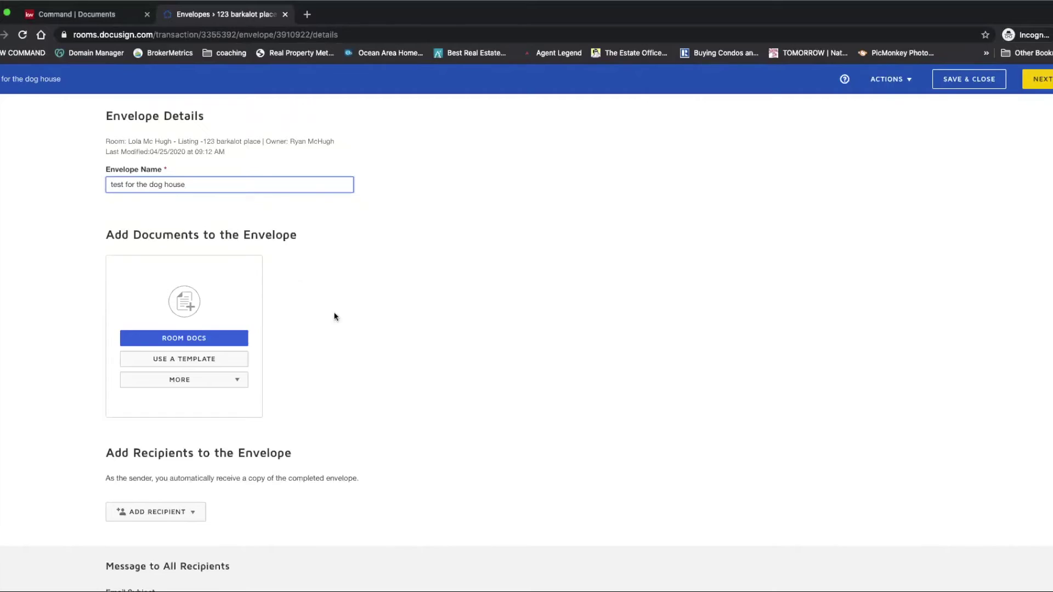
Step: Add the ASIS Residential Contract for Sale and Purchase from the room's documents to the envelope
scroll(357, 333, "down", 2)
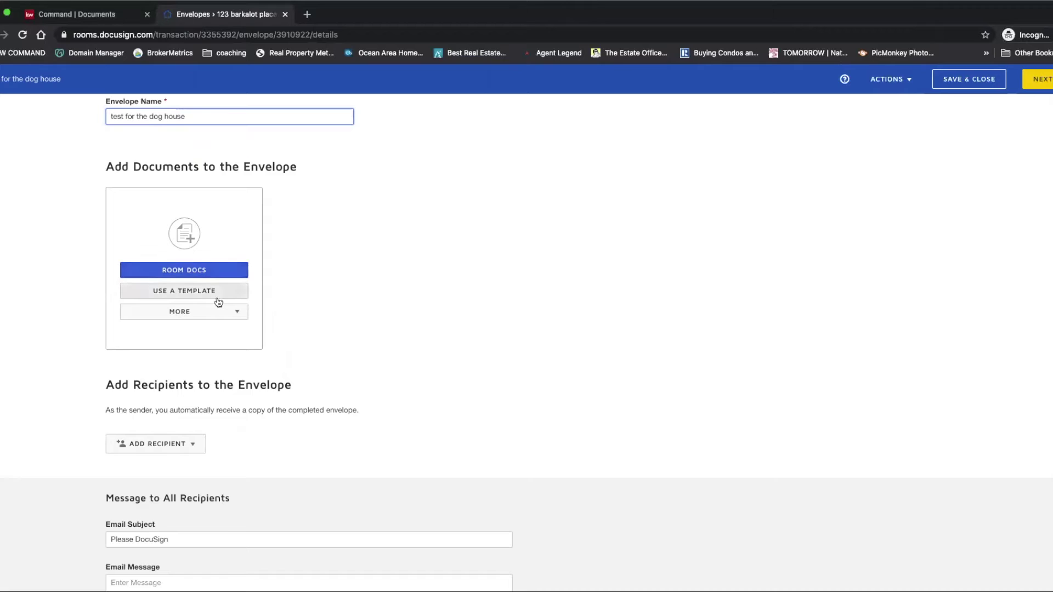
left_click(234, 314)
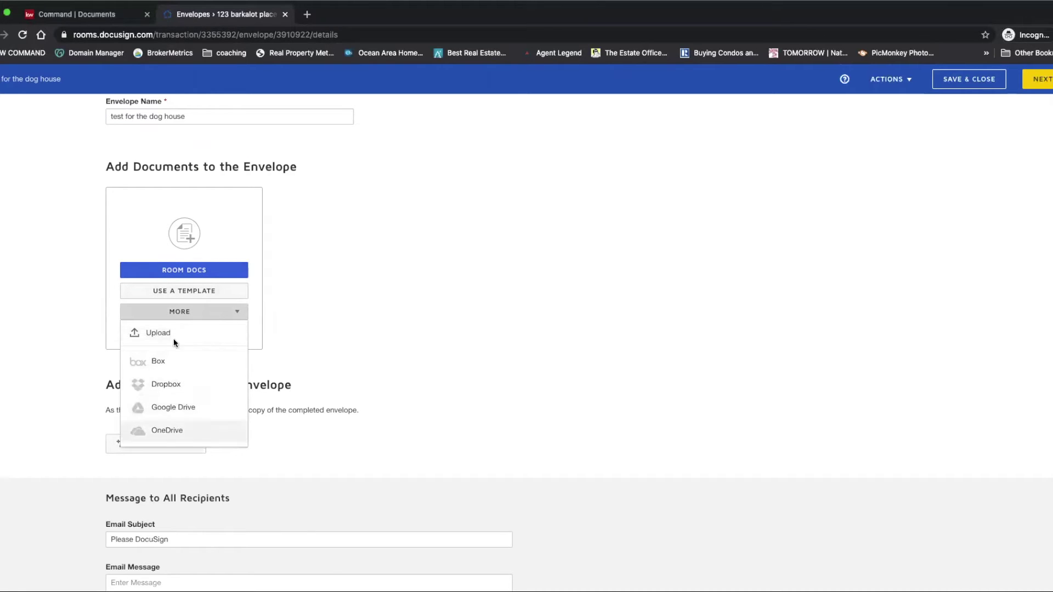
left_click(347, 254)
left_click(193, 270)
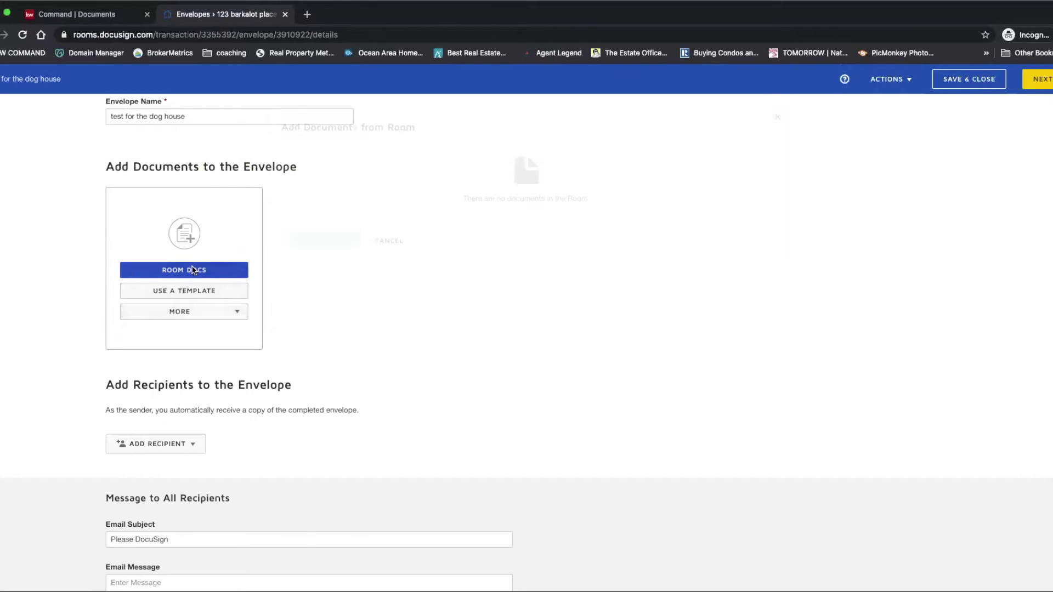
left_click(287, 222)
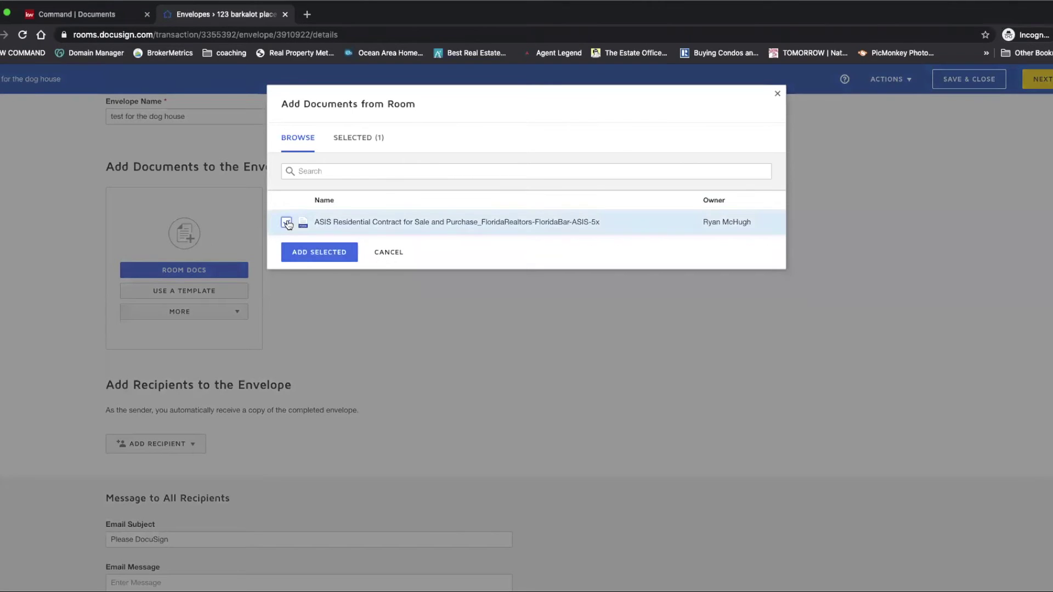
left_click(316, 254)
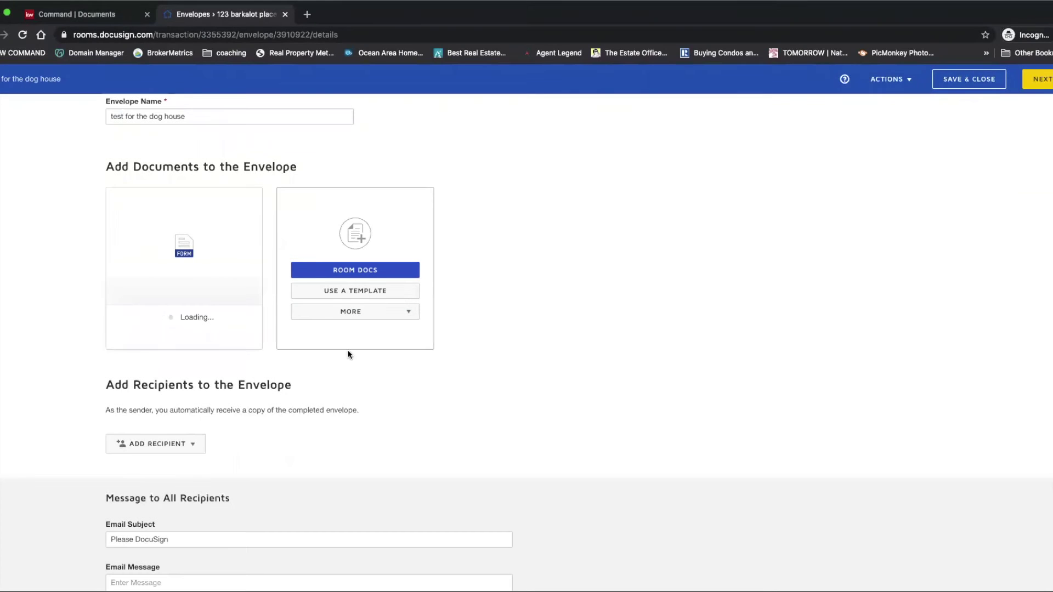
scroll(232, 386, "down", 2)
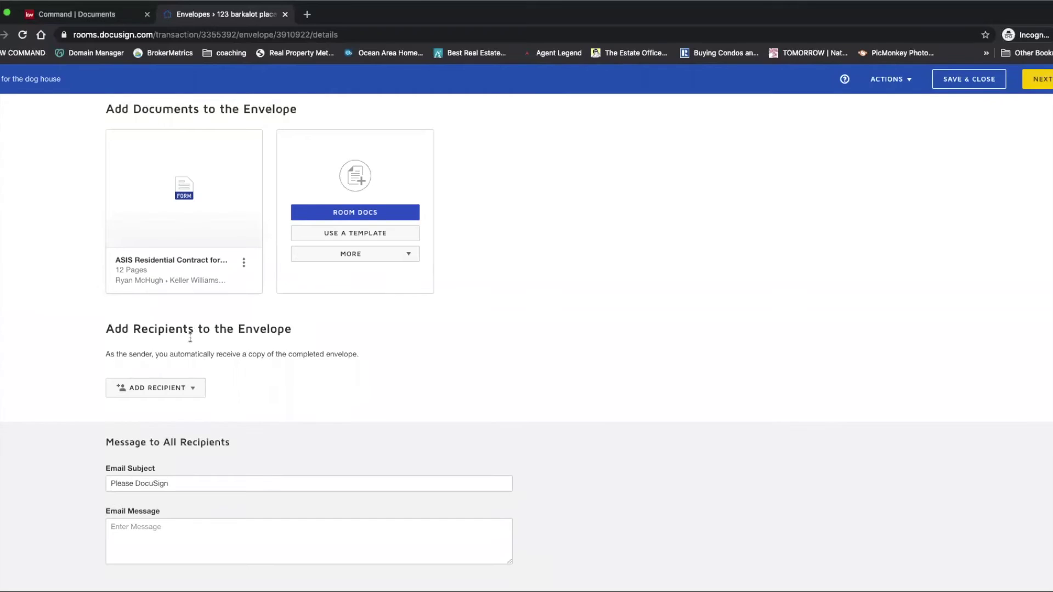
Step: Add the pre-tagged Seller One role as an envelope recipient and assign it to the seller from the available recipients
left_click(189, 391)
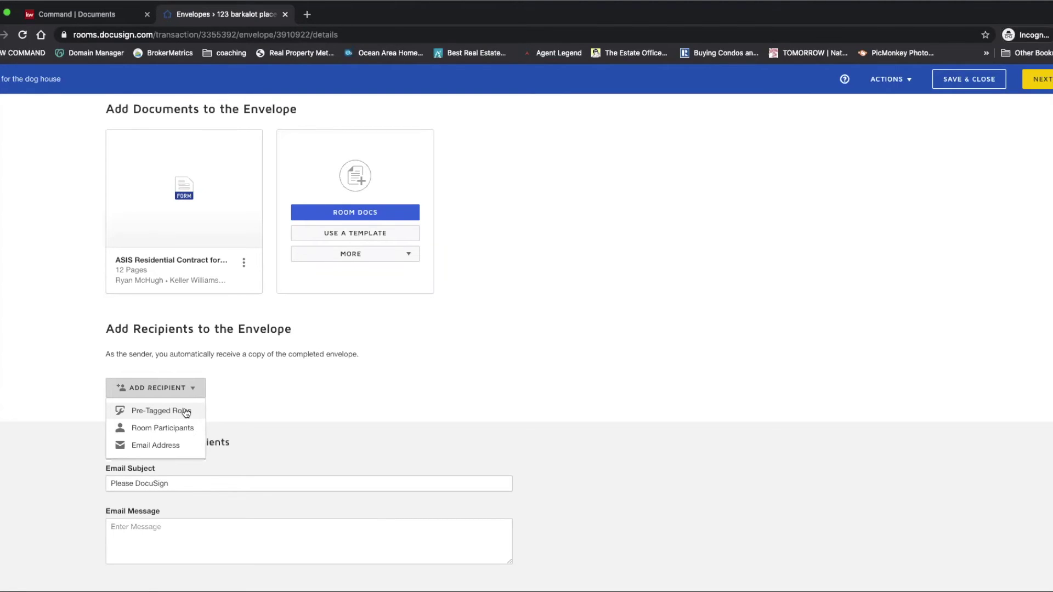
left_click(185, 412)
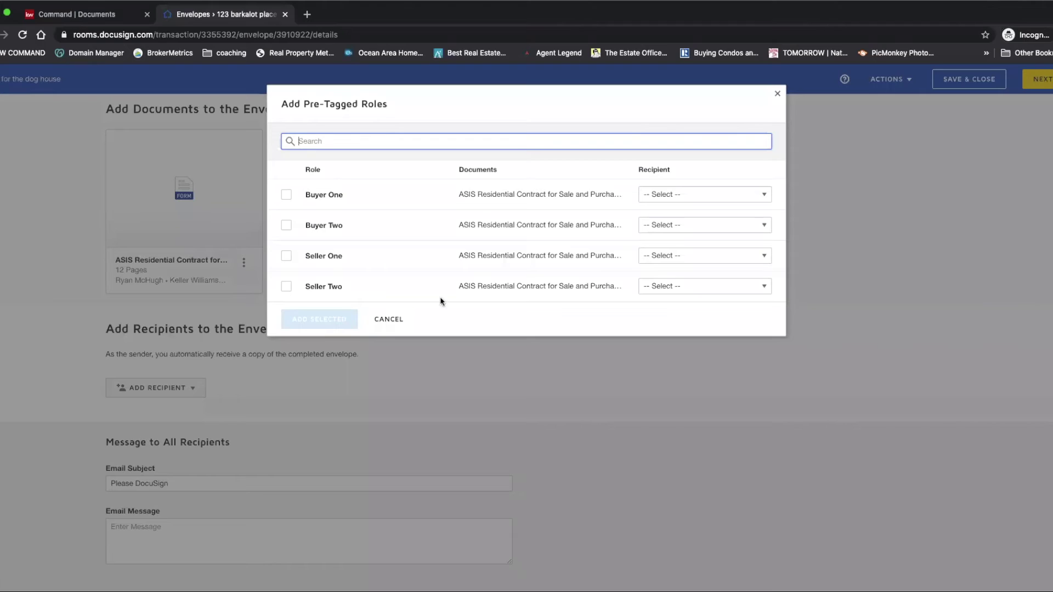
left_click(287, 256)
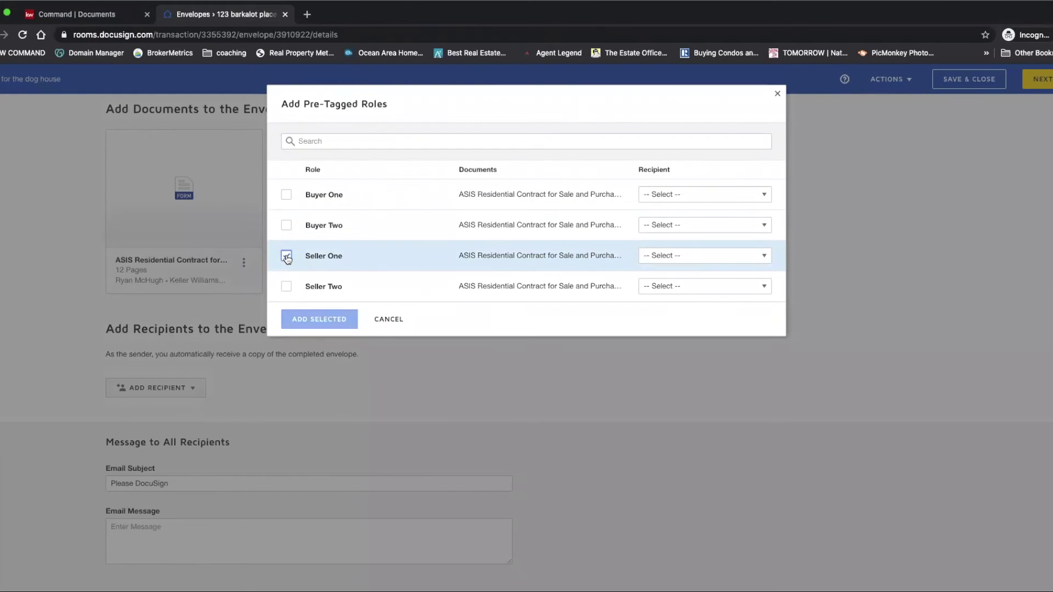
left_click(703, 263)
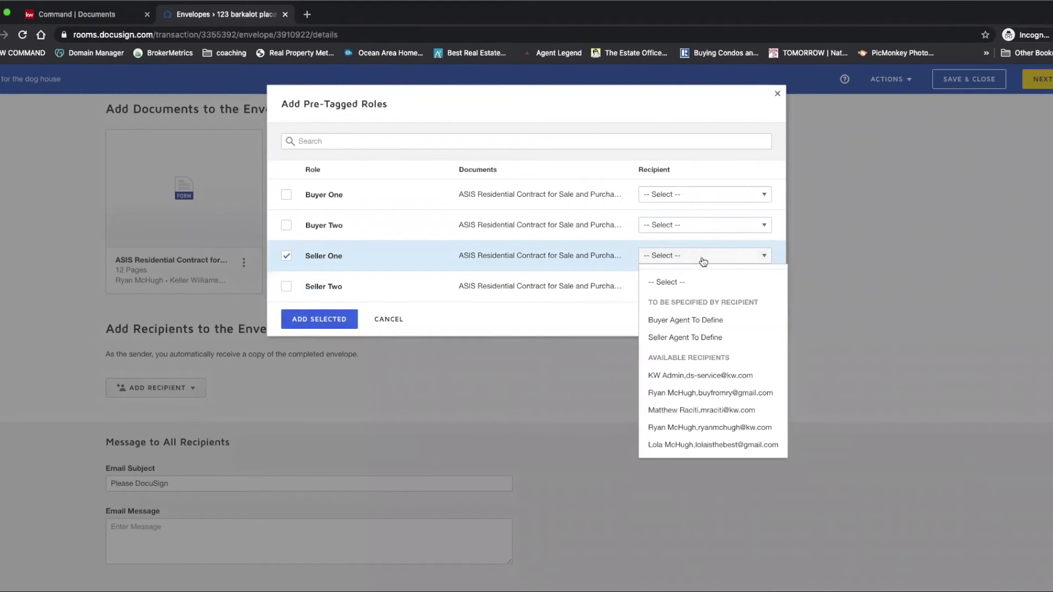
left_click(741, 444)
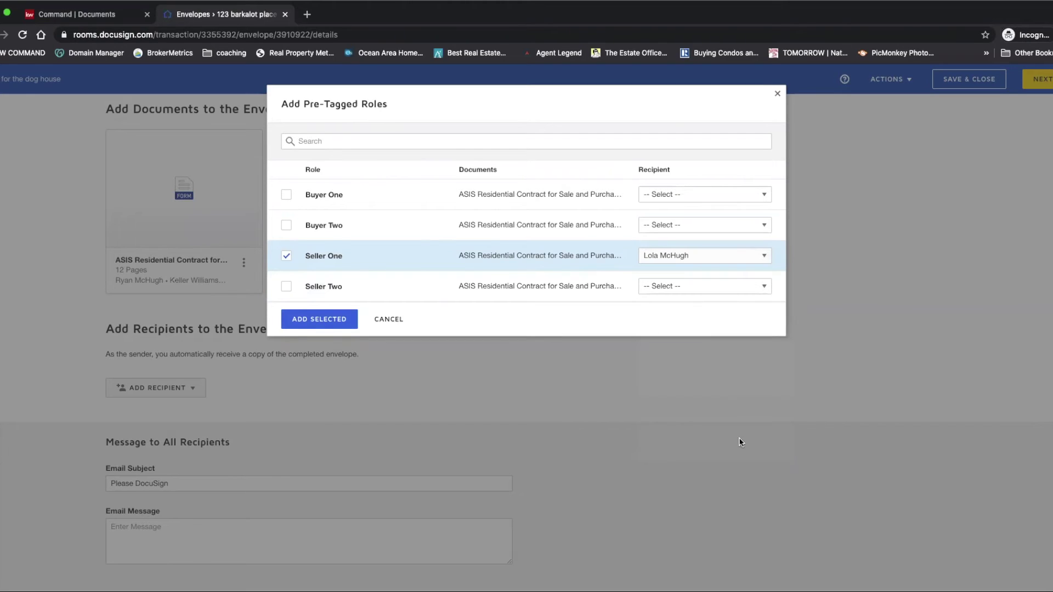
left_click(322, 322)
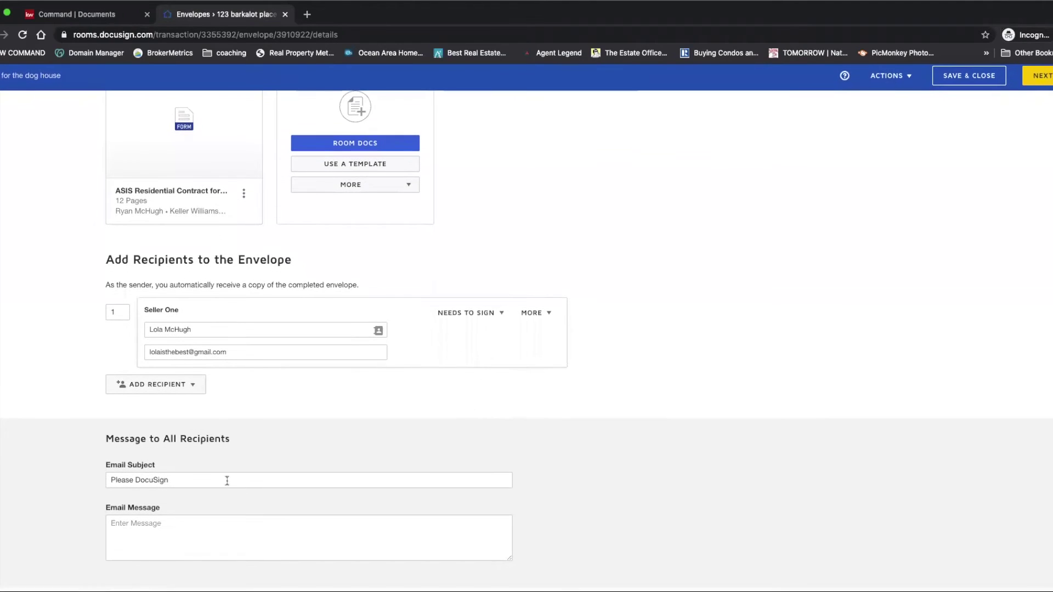
Step: Set the email subject to "hey lol please sign these and lmk when done" and the message to "bark bark", and proceed to field placement
triple_click(188, 484)
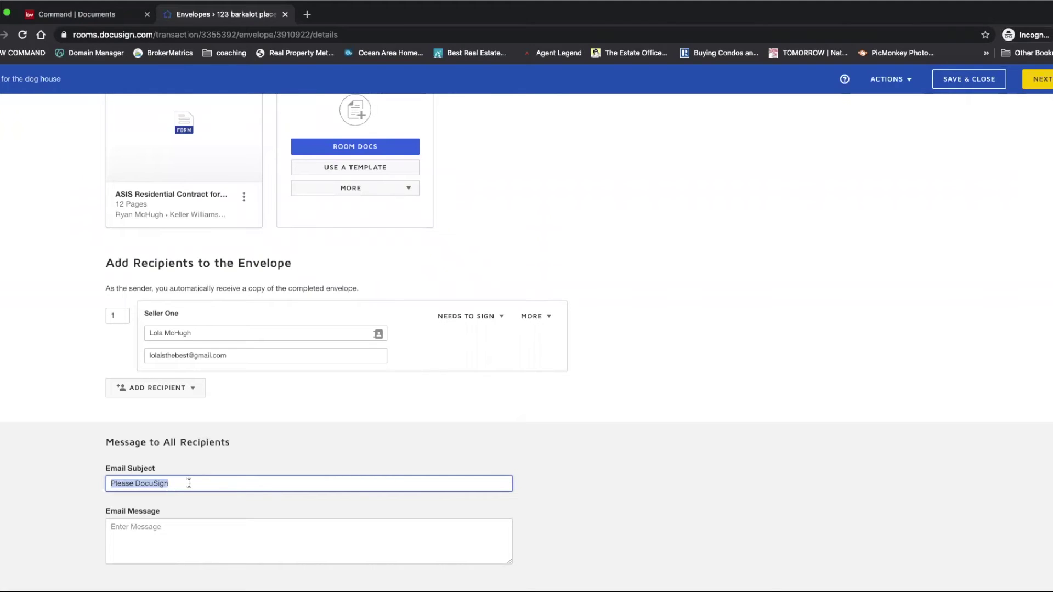
type("hey lol please sign these and lmk when done")
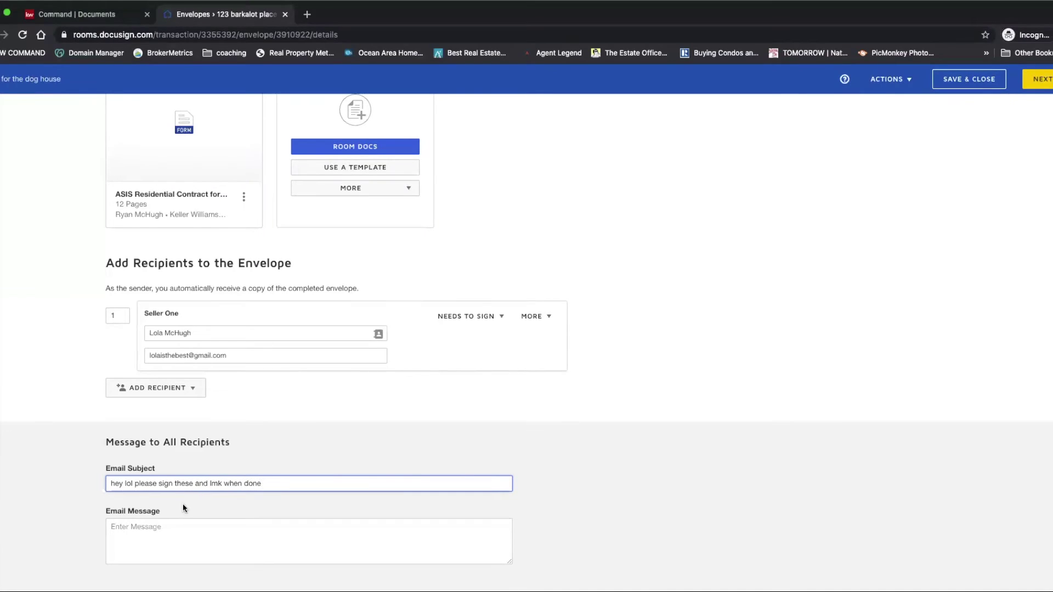
left_click(182, 543)
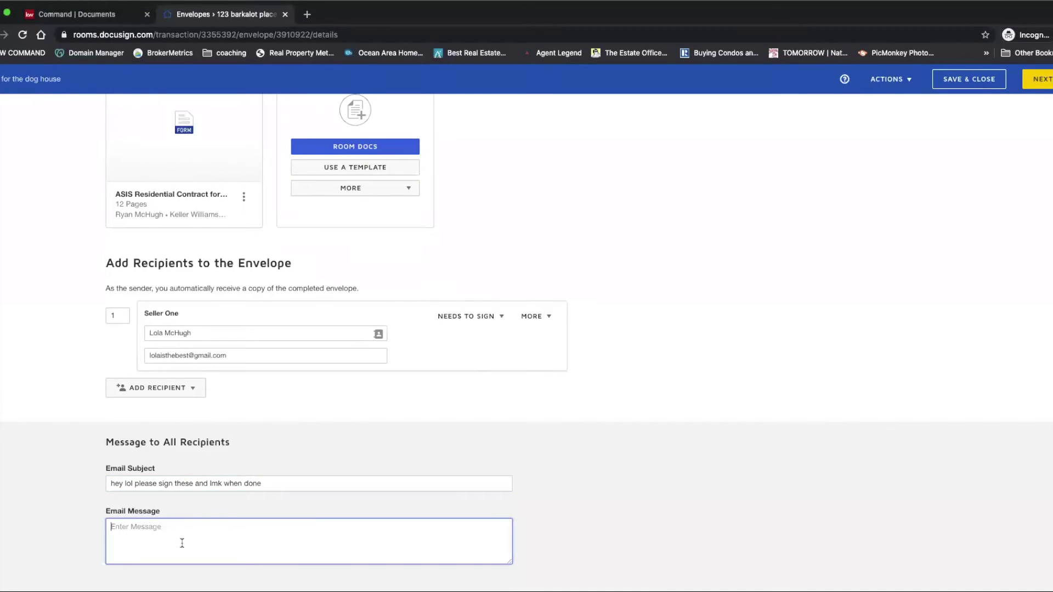
type("bark bark")
scroll(665, 451, "up", 5)
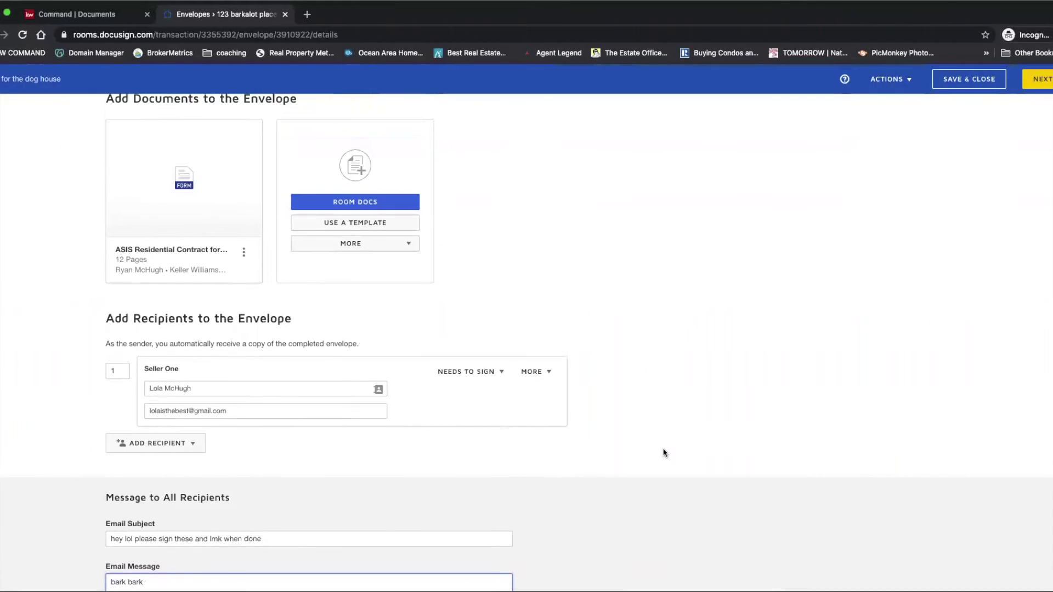
left_click(1047, 83)
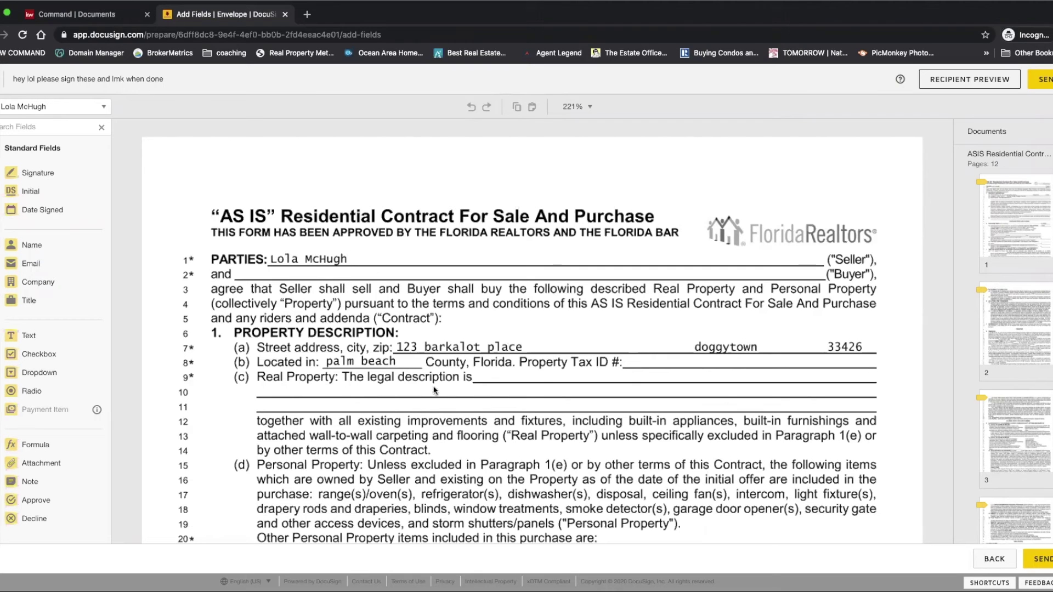
Step: Review the contract's first four pages, examining the prefilled party, property, price and closing details and the seller's initial fields
scroll(525, 380, "down", 1)
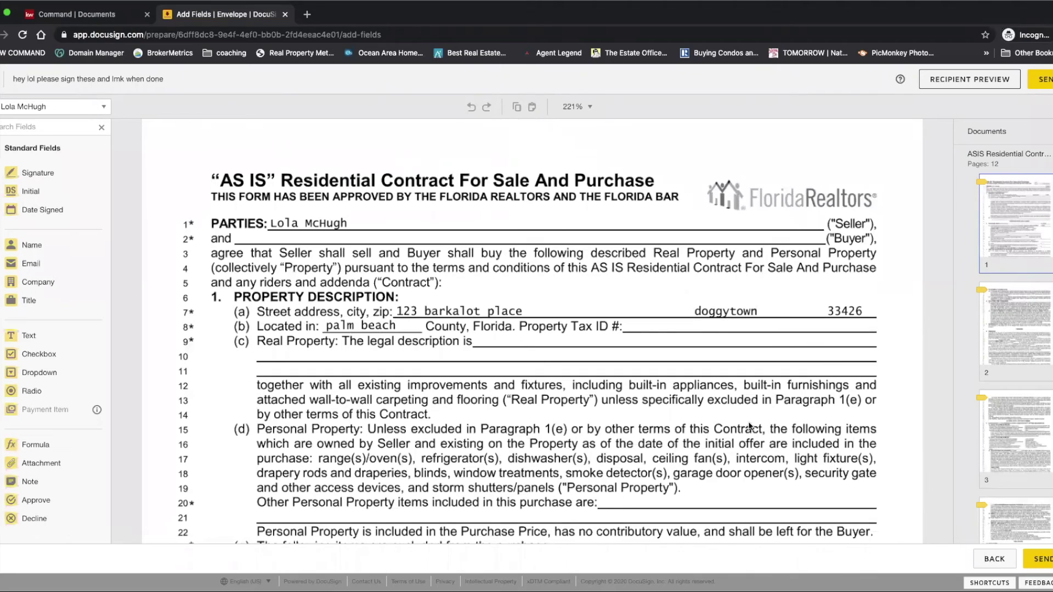
scroll(746, 428, "down", 5)
scroll(743, 428, "down", 1)
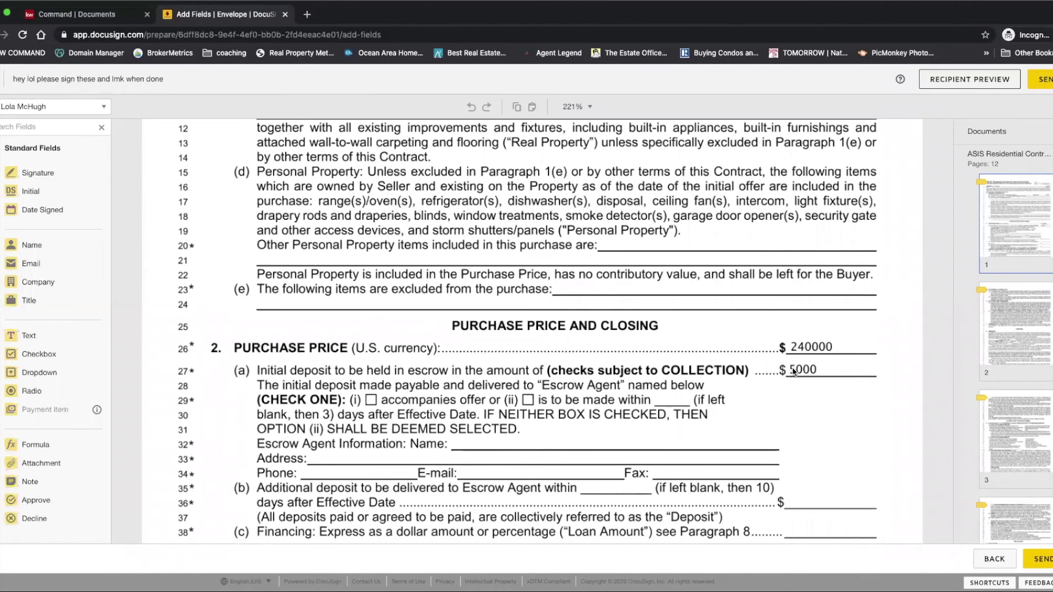
scroll(778, 442, "down", 6)
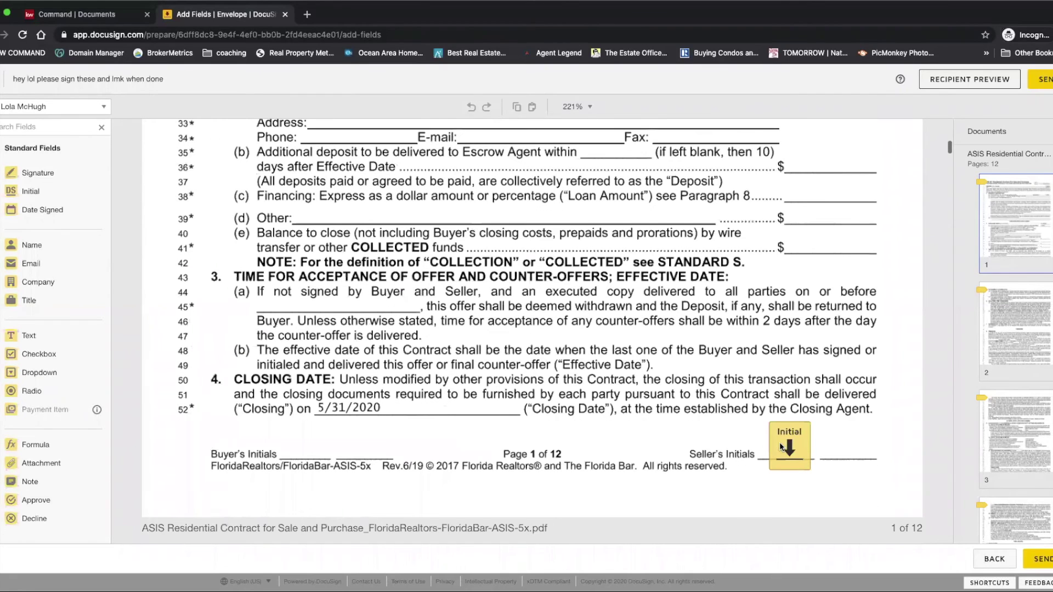
scroll(781, 447, "down", 1)
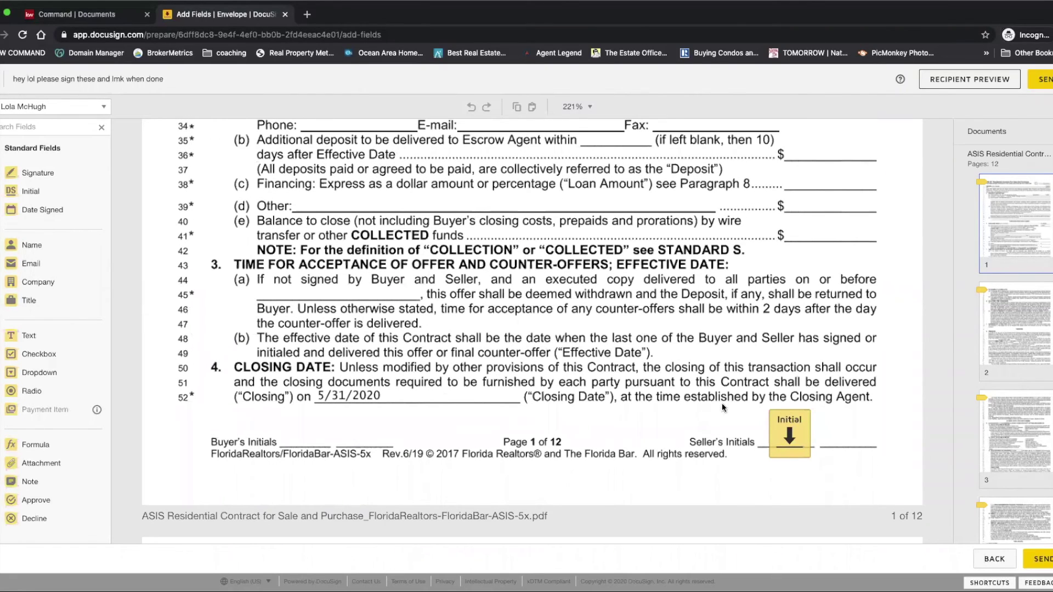
scroll(733, 358, "down", 1)
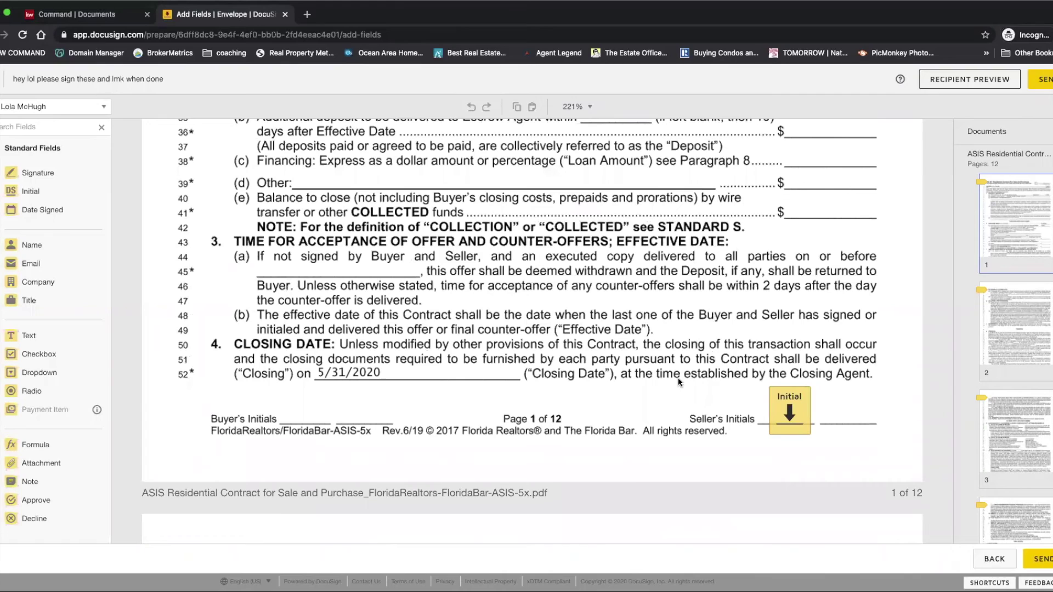
left_click(790, 418)
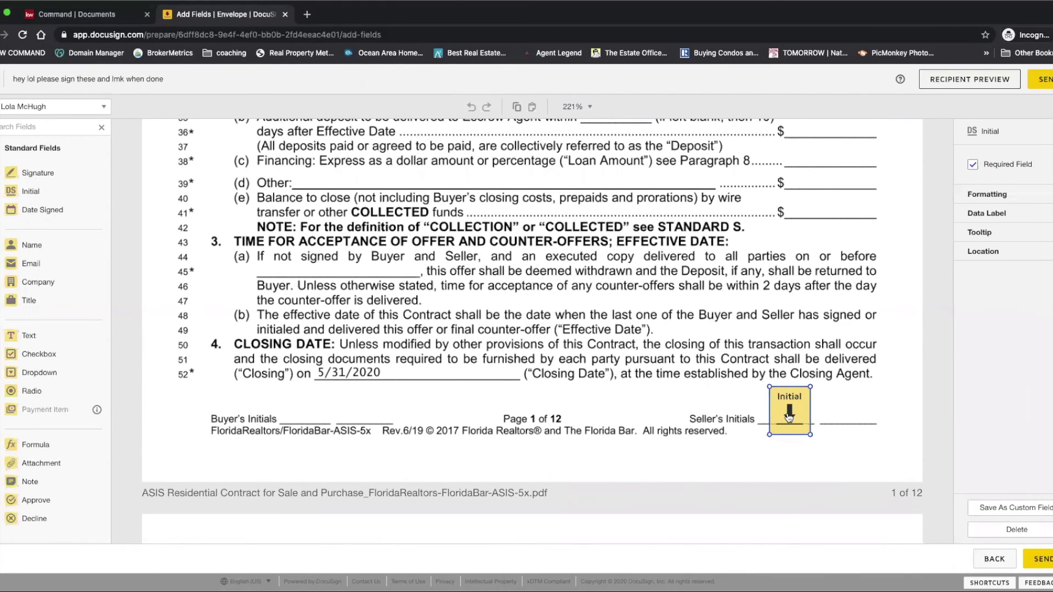
left_click(659, 360)
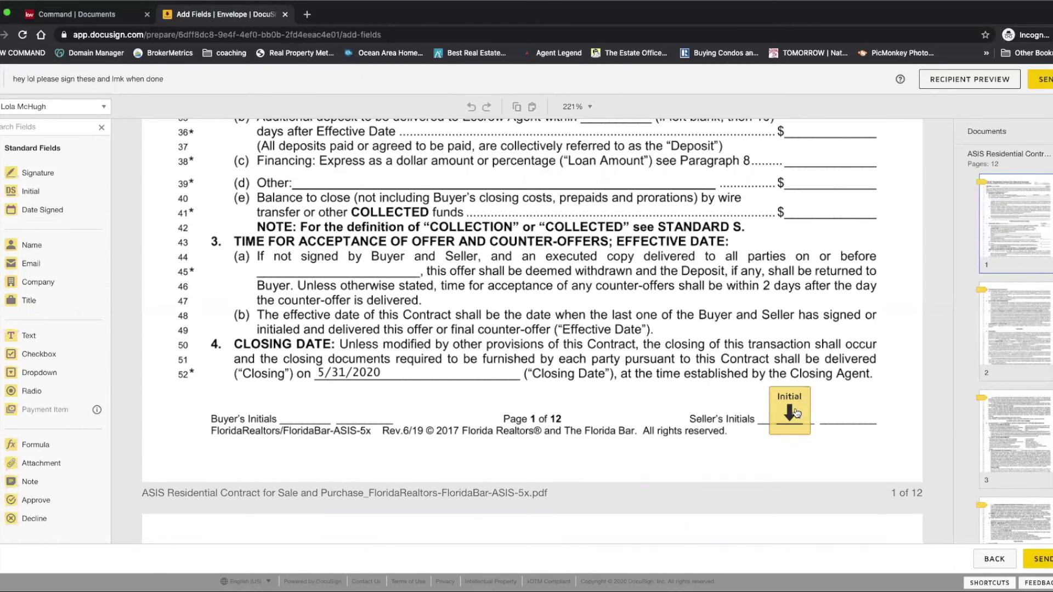
scroll(722, 424, "down", 15)
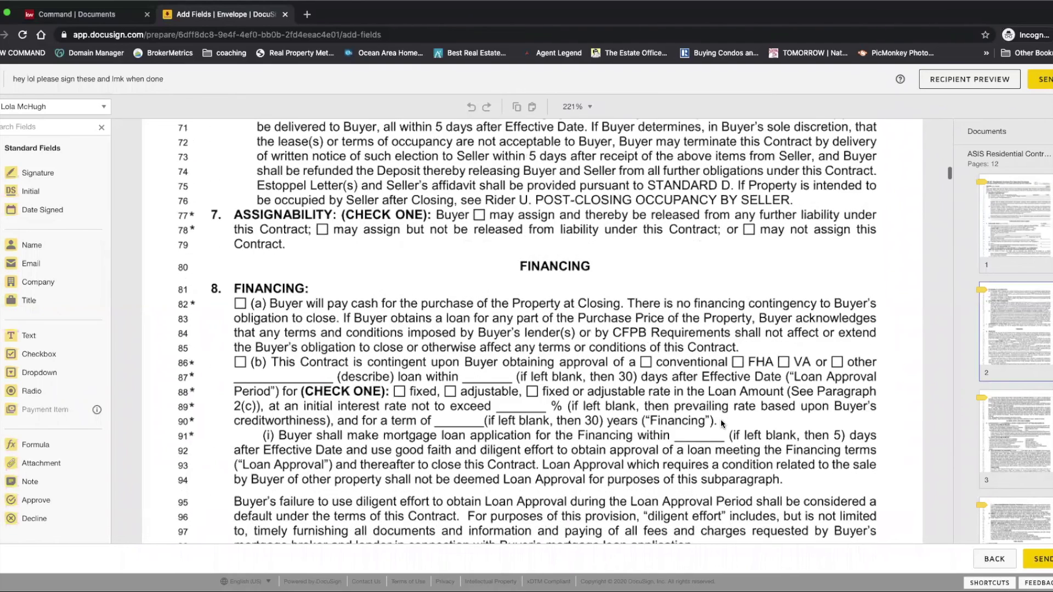
scroll(722, 423, "down", 10)
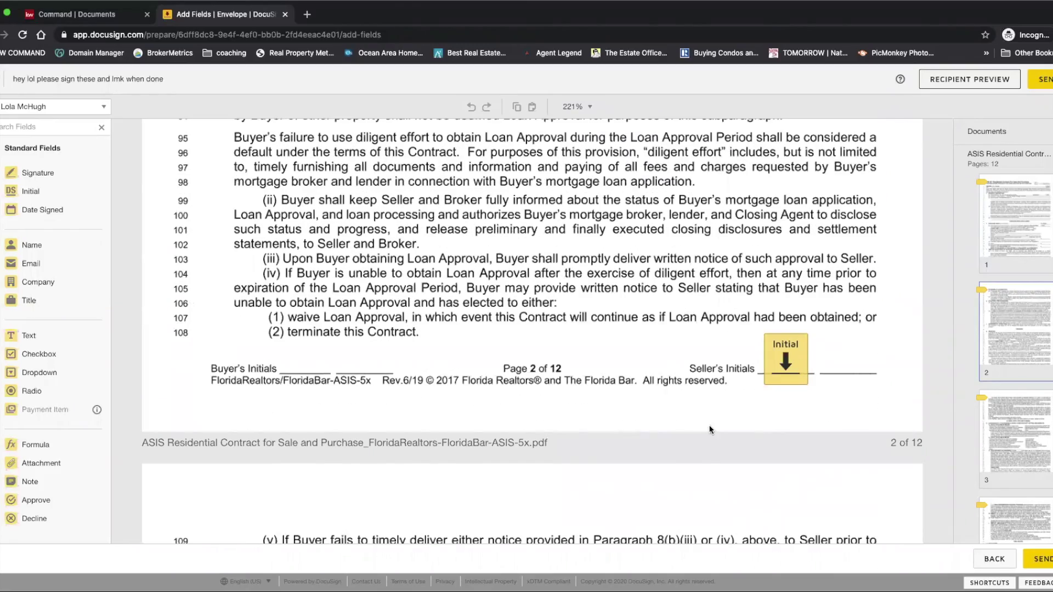
scroll(710, 426, "down", 20)
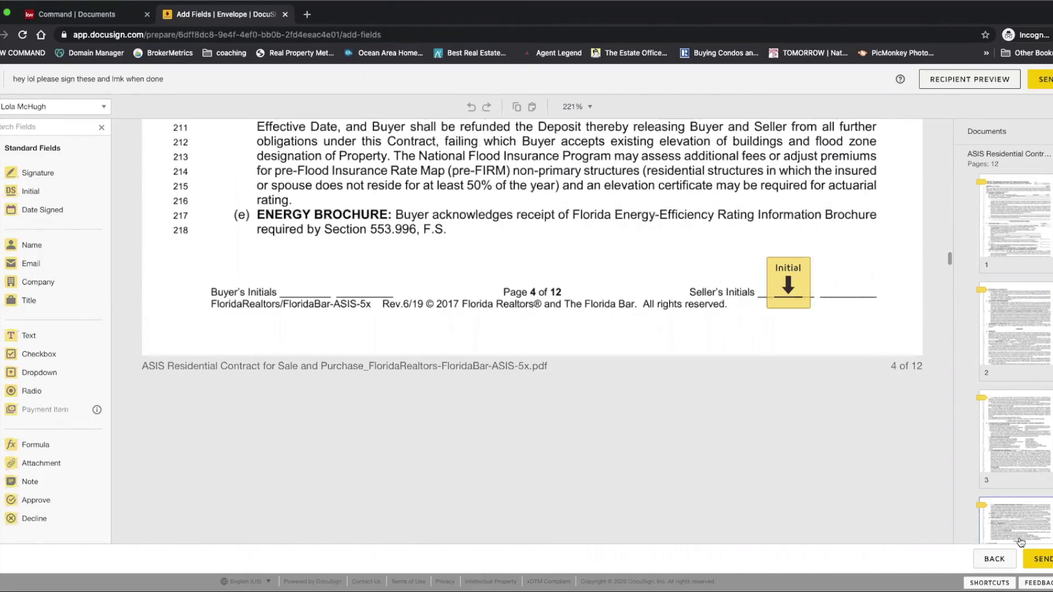
Step: Send the envelope for signing and view the room's messages and history
left_click(1042, 559)
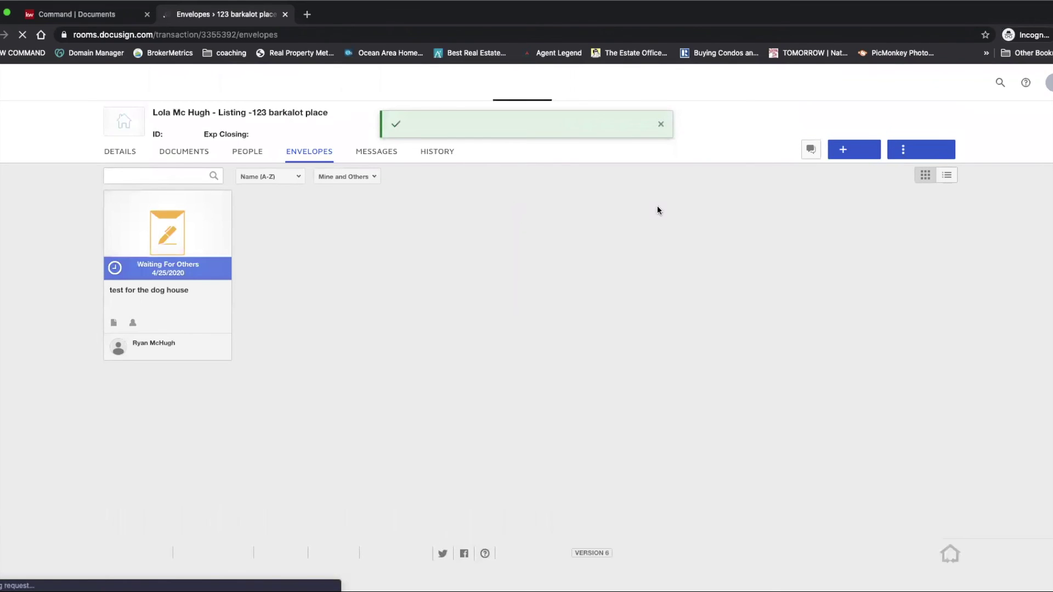
left_click(382, 158)
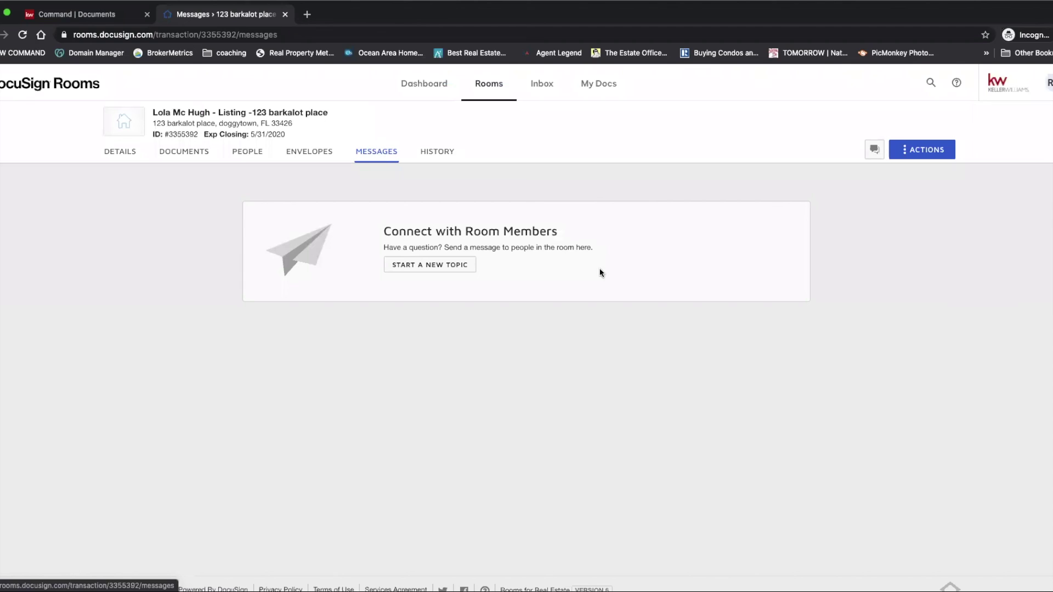
left_click(437, 159)
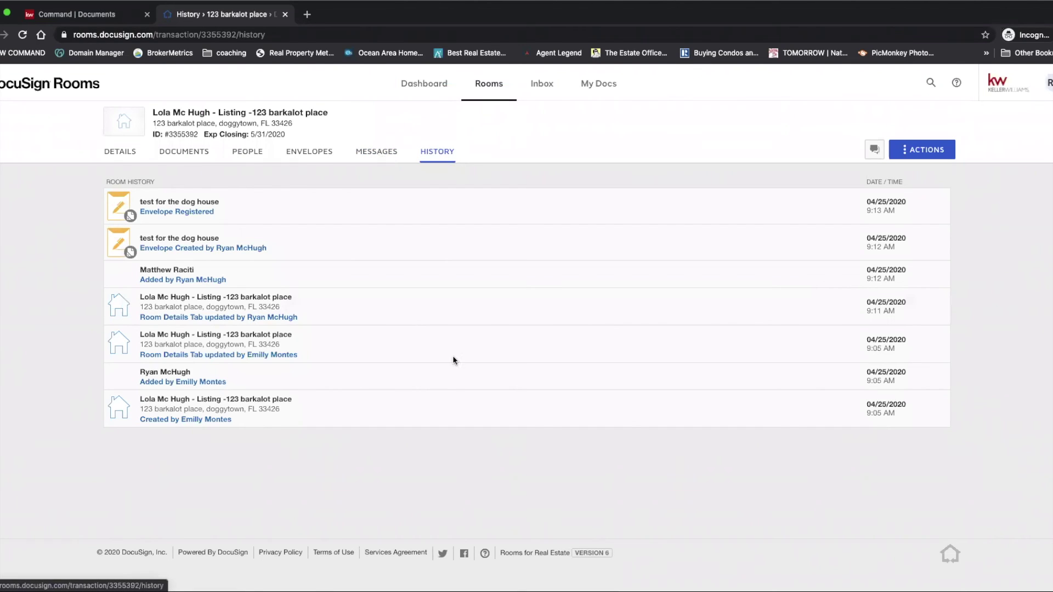